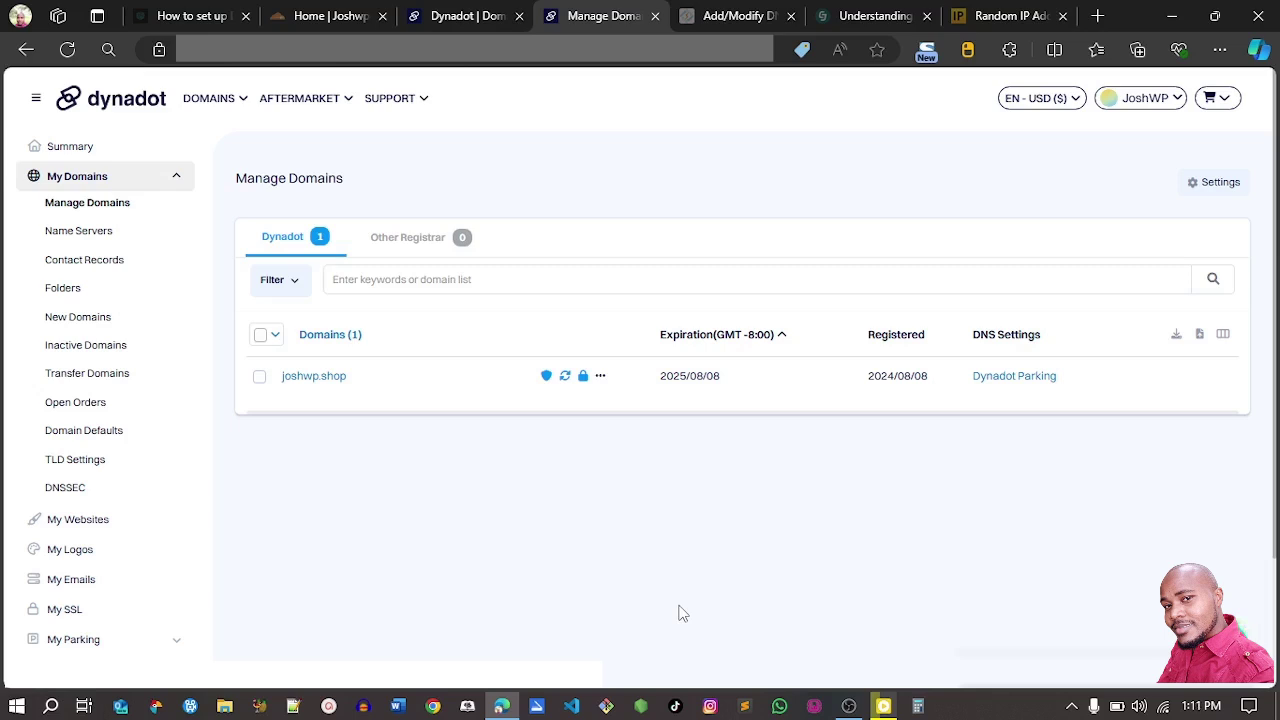
Look over the Dynadot homepage and CyberPanel DNS records, then return to the Dynadot domain list.
click(432, 14)
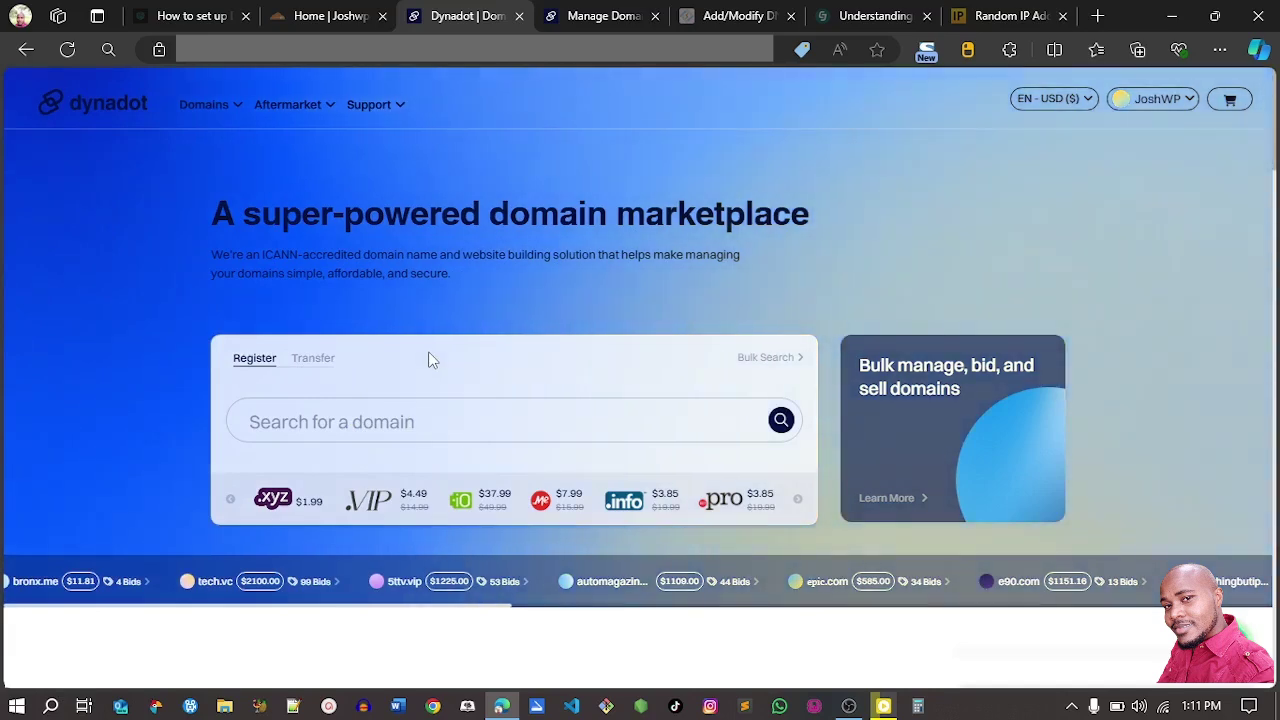
click(610, 12)
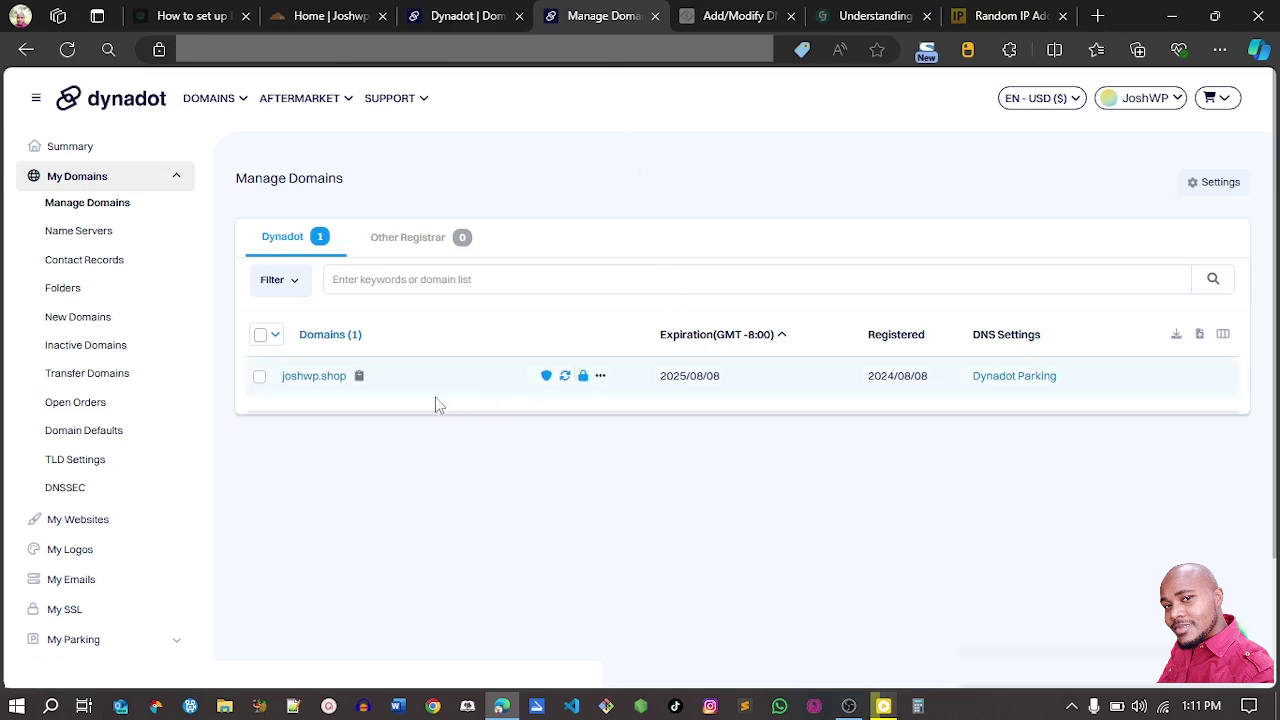
mouse_move(1135, 110)
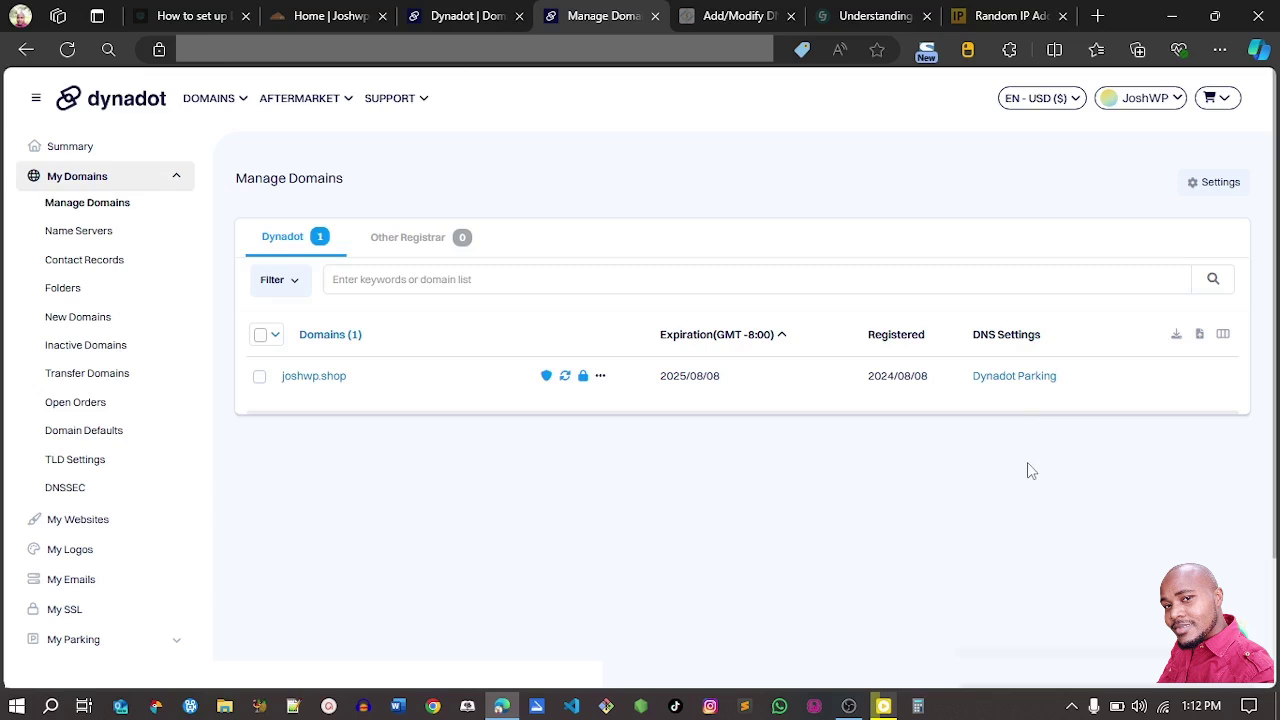
click(703, 19)
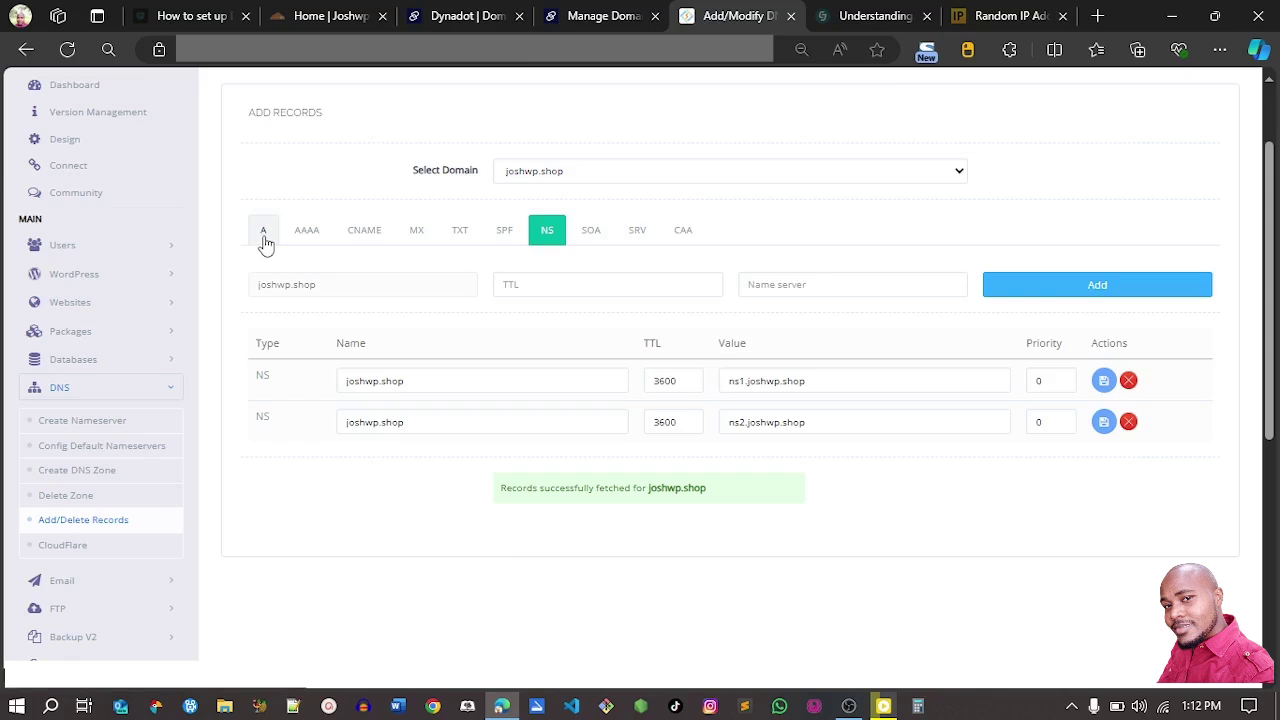
click(552, 14)
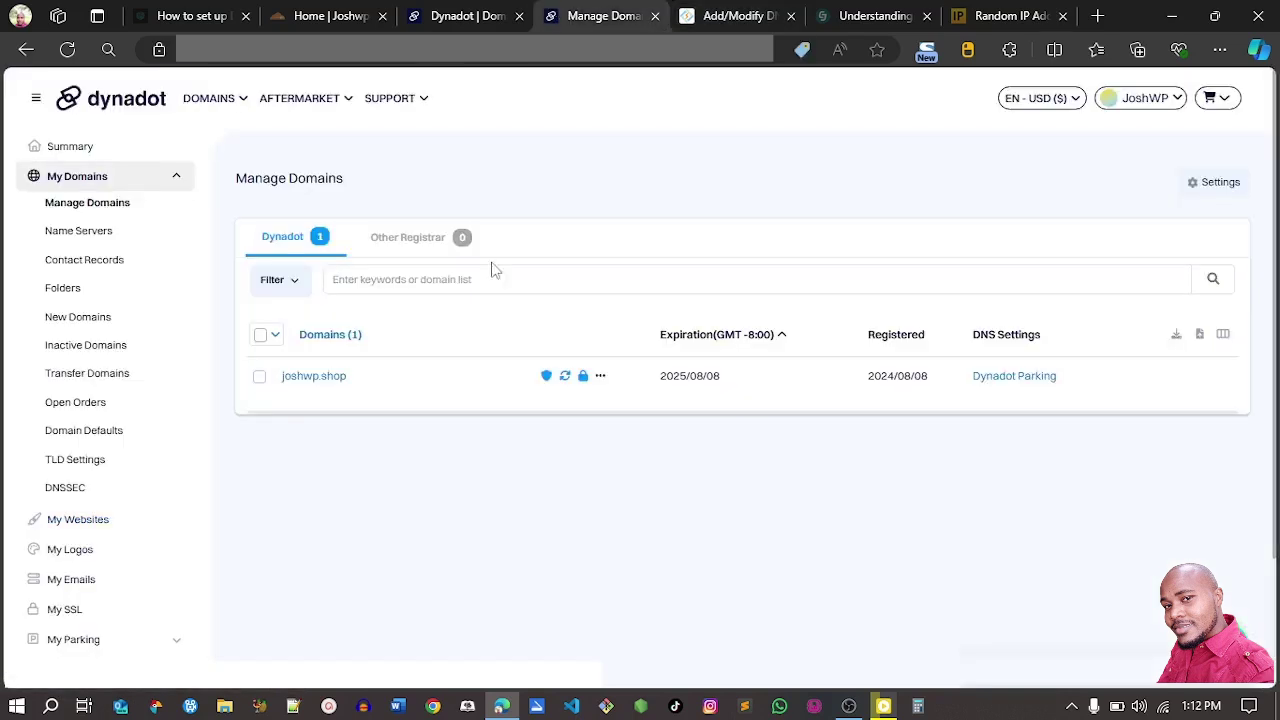
Change joshwp.shop's DNS setting from Dynadot Parking to Dynadot DNS.
click(1008, 378)
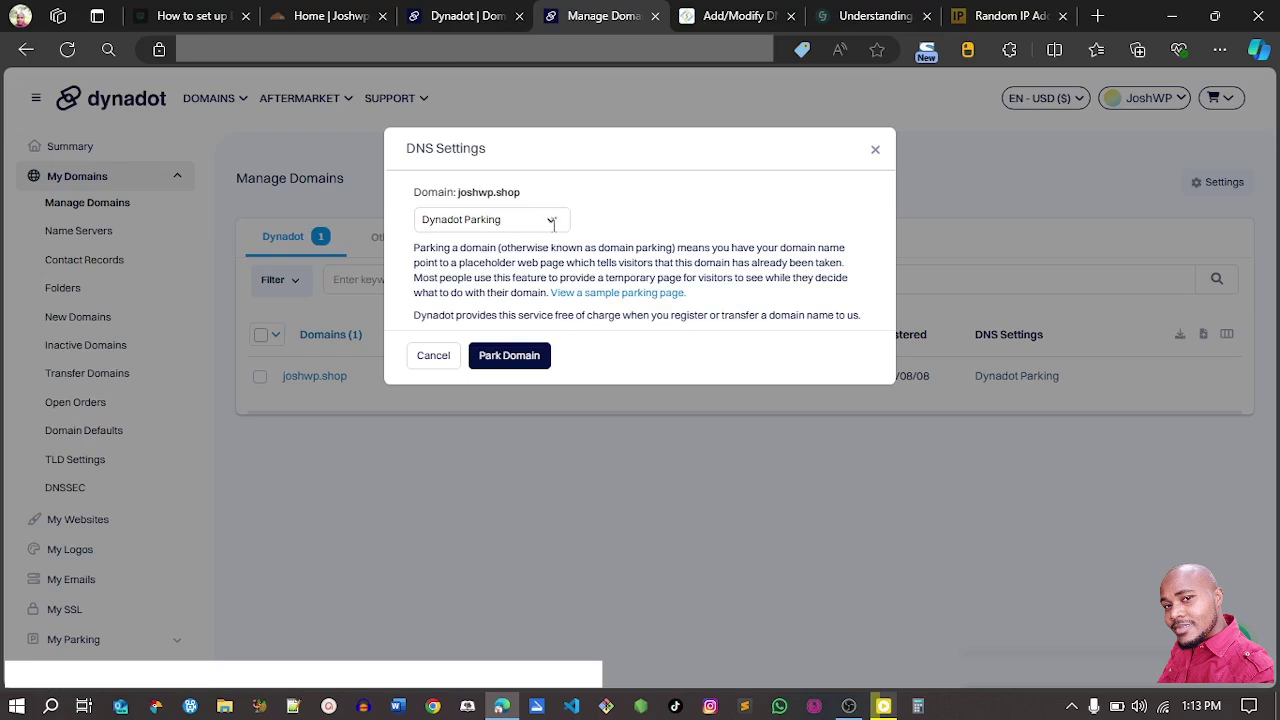
click(521, 223)
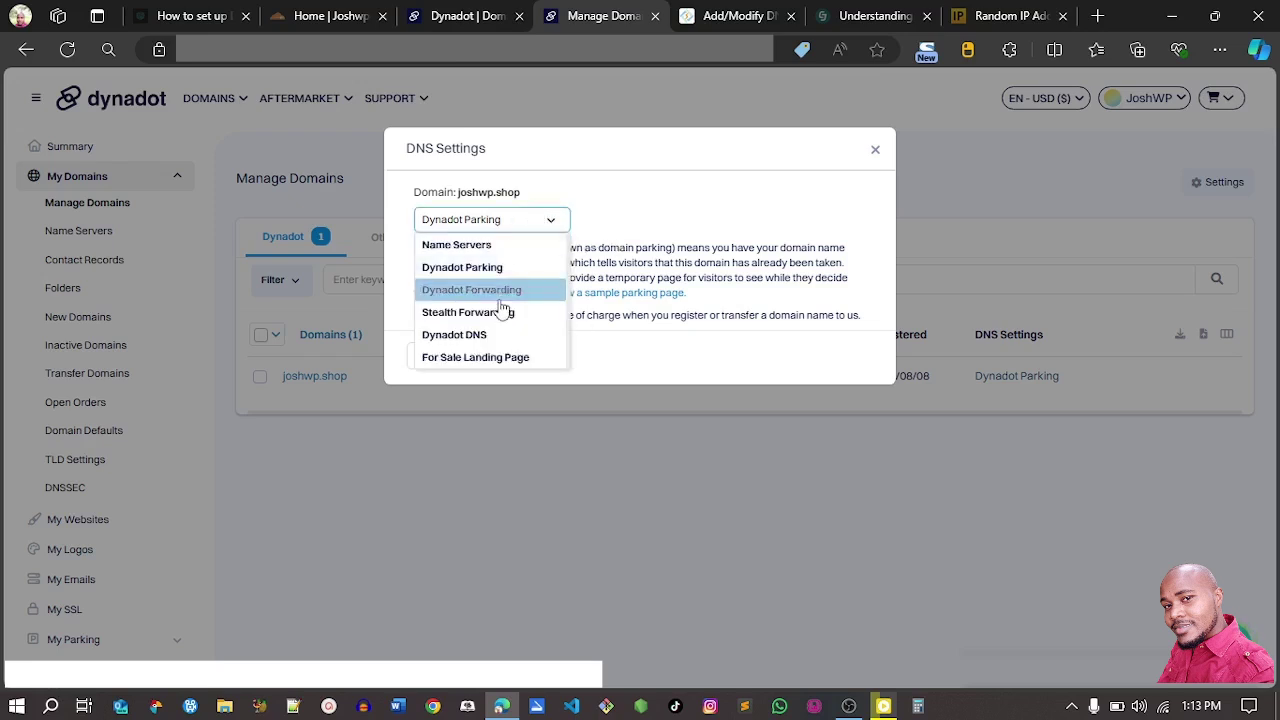
click(490, 338)
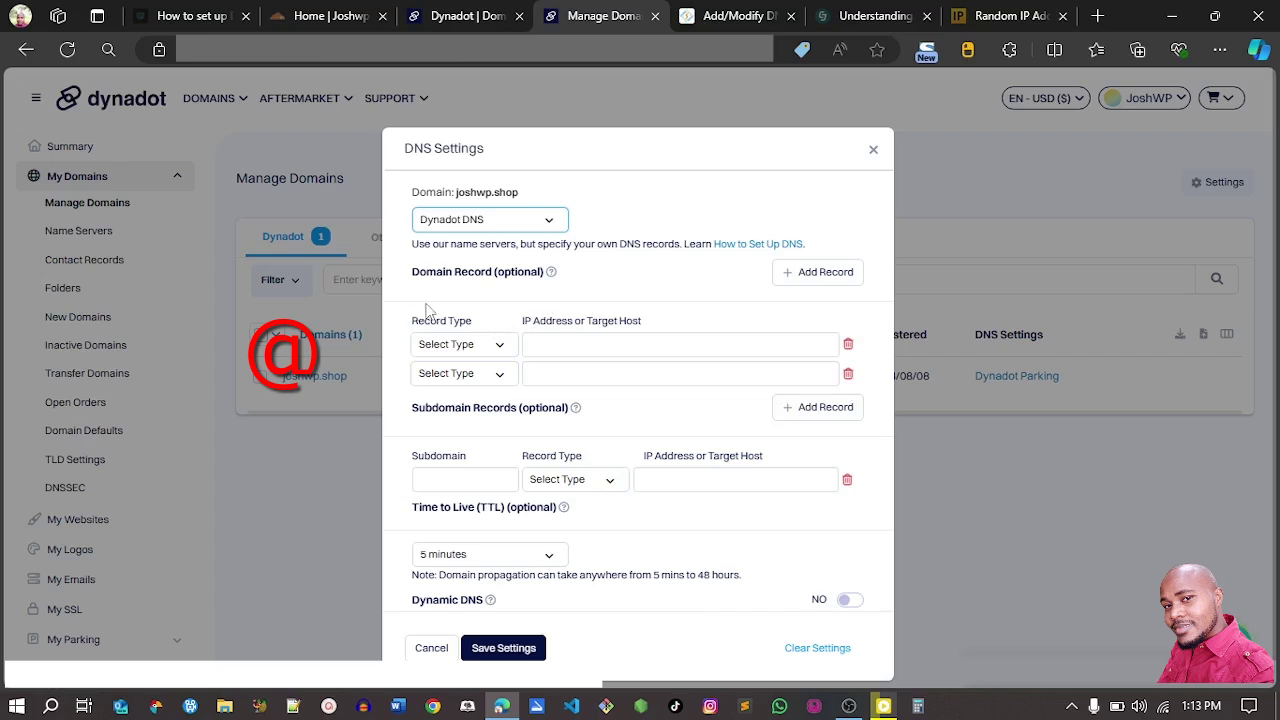
Make the root record of joshwp.shop an A record to 152.49.181.174 and save.
click(448, 345)
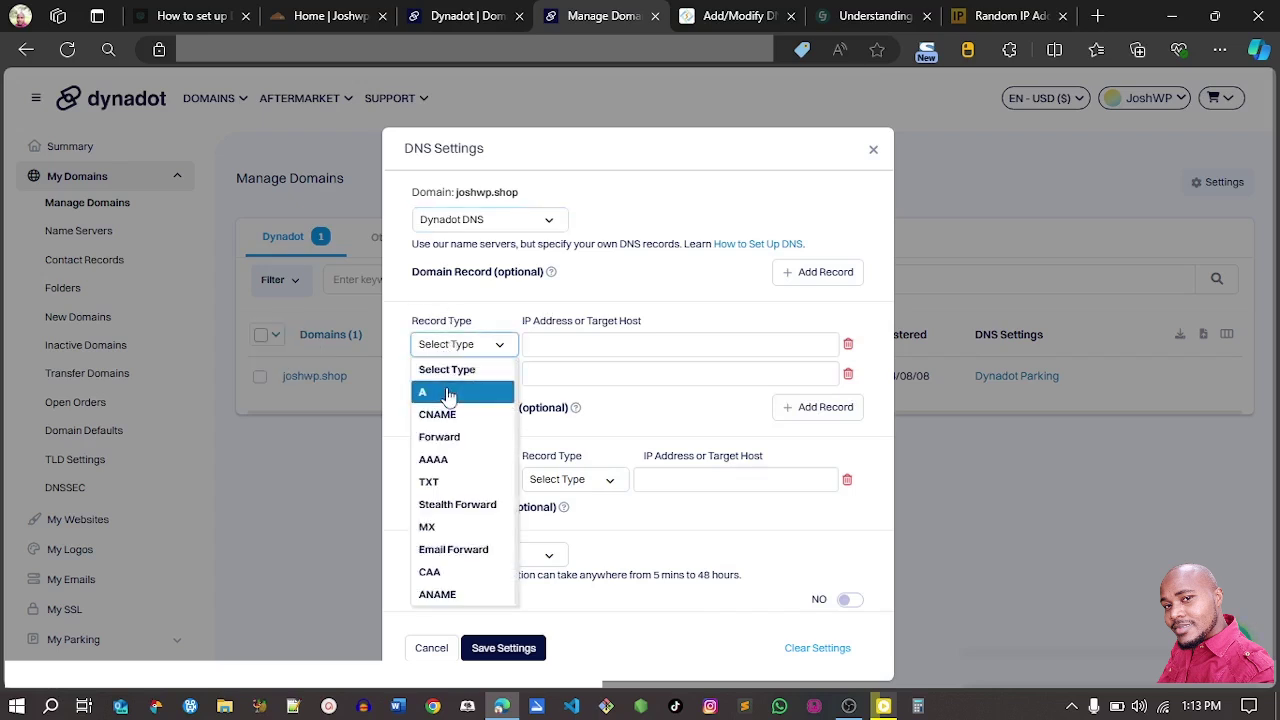
click(448, 393)
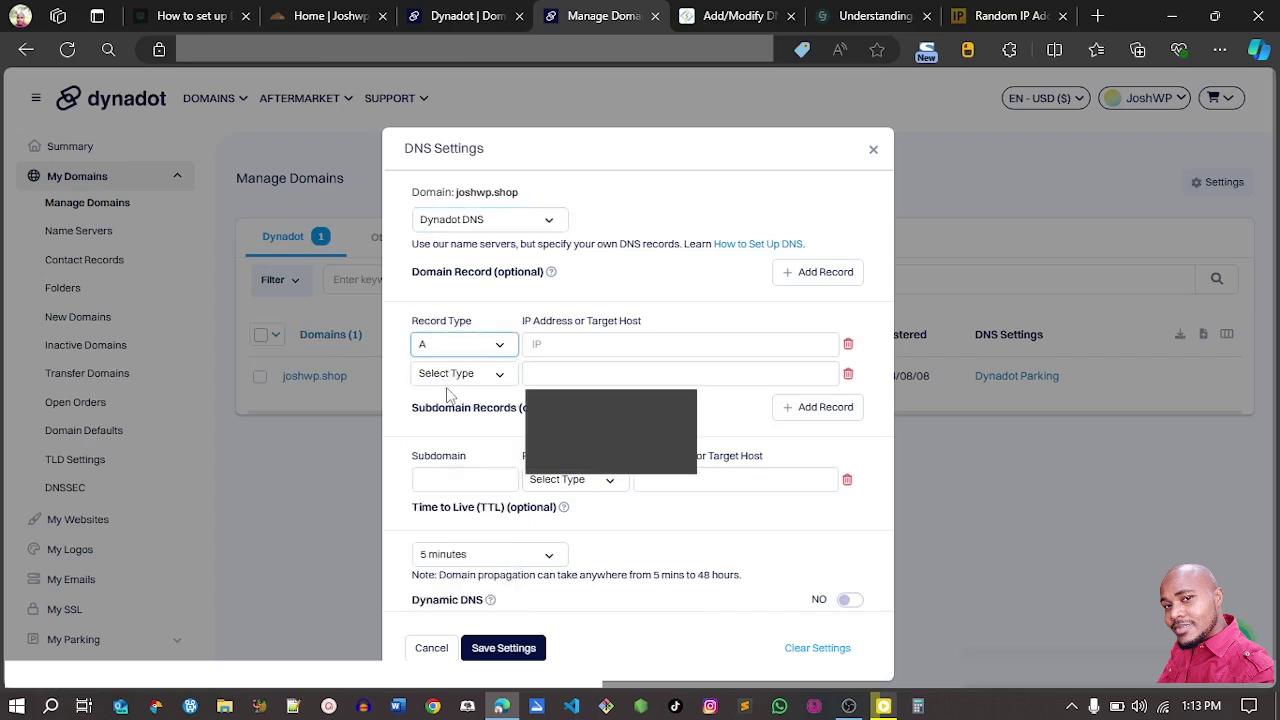
click(549, 345)
text(153.49.181.174)
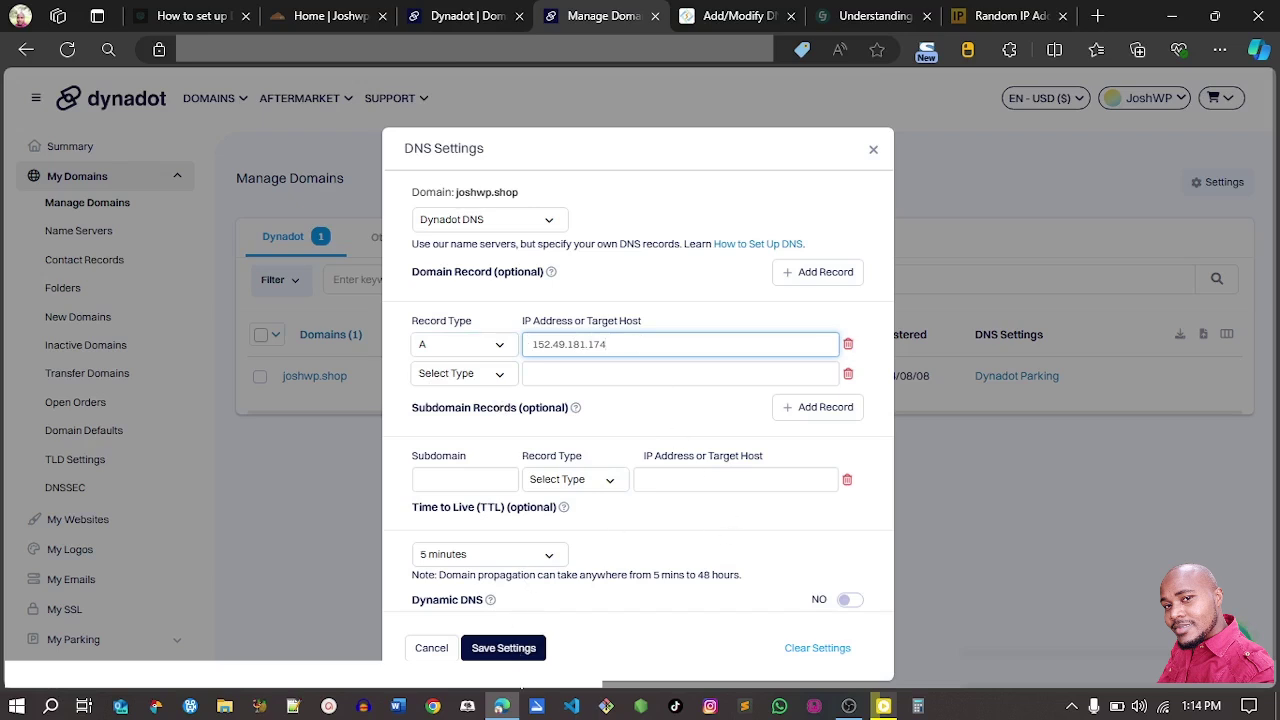
click(500, 651)
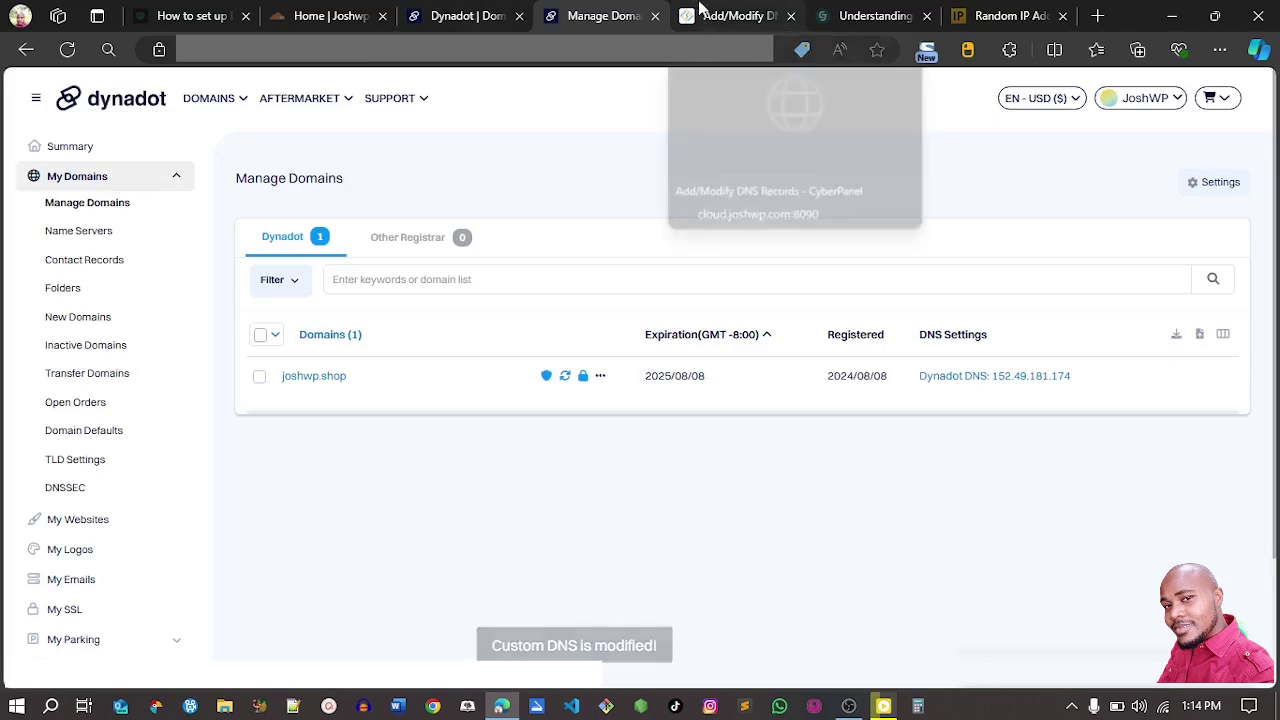
click(704, 14)
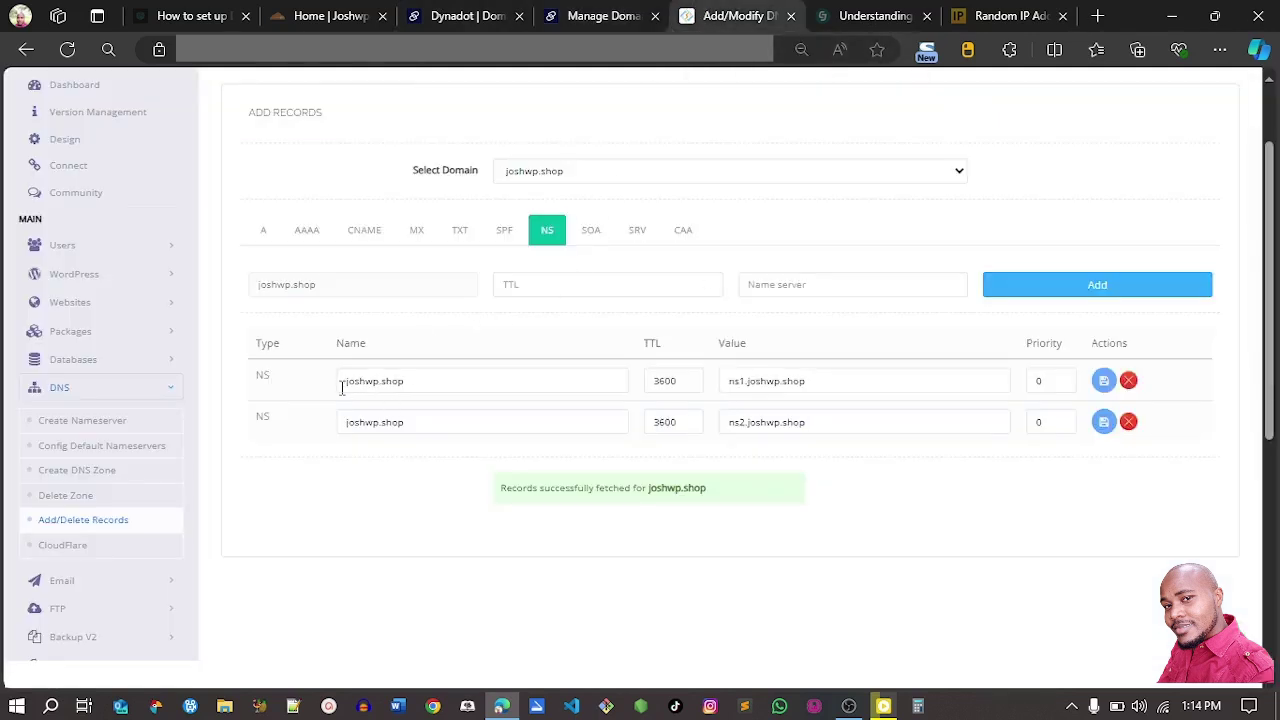
click(264, 231)
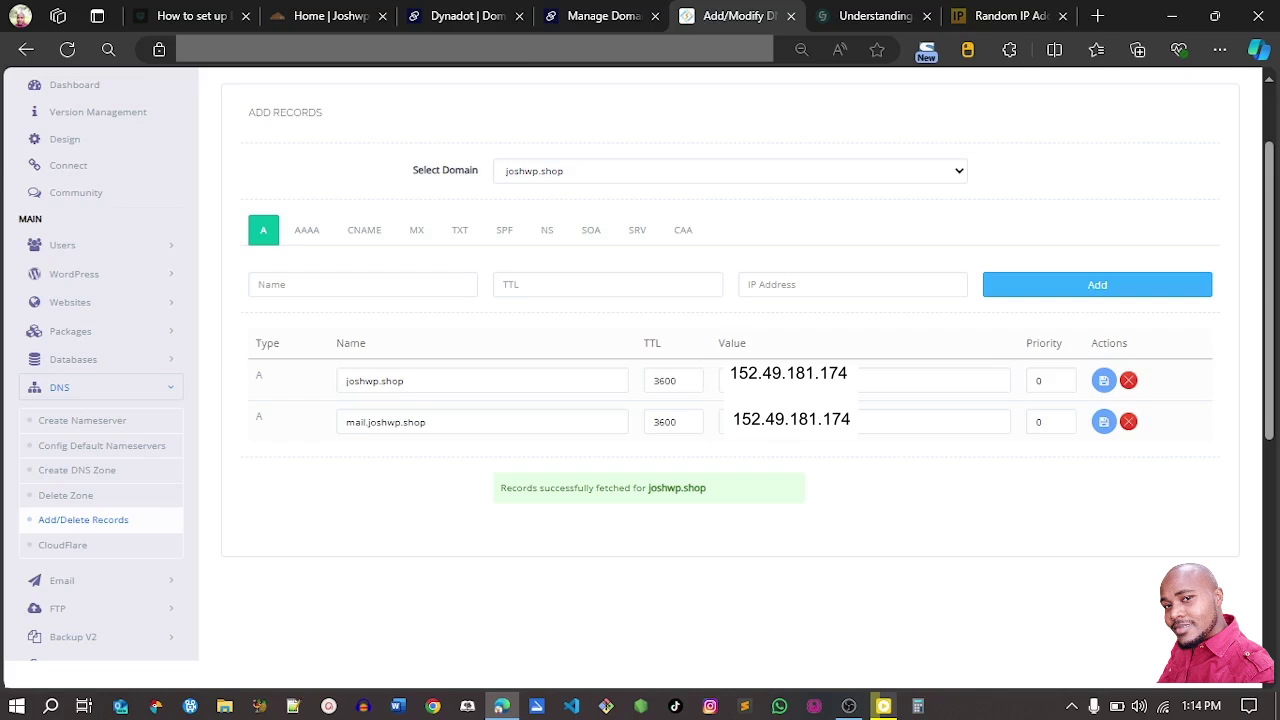
click(575, 18)
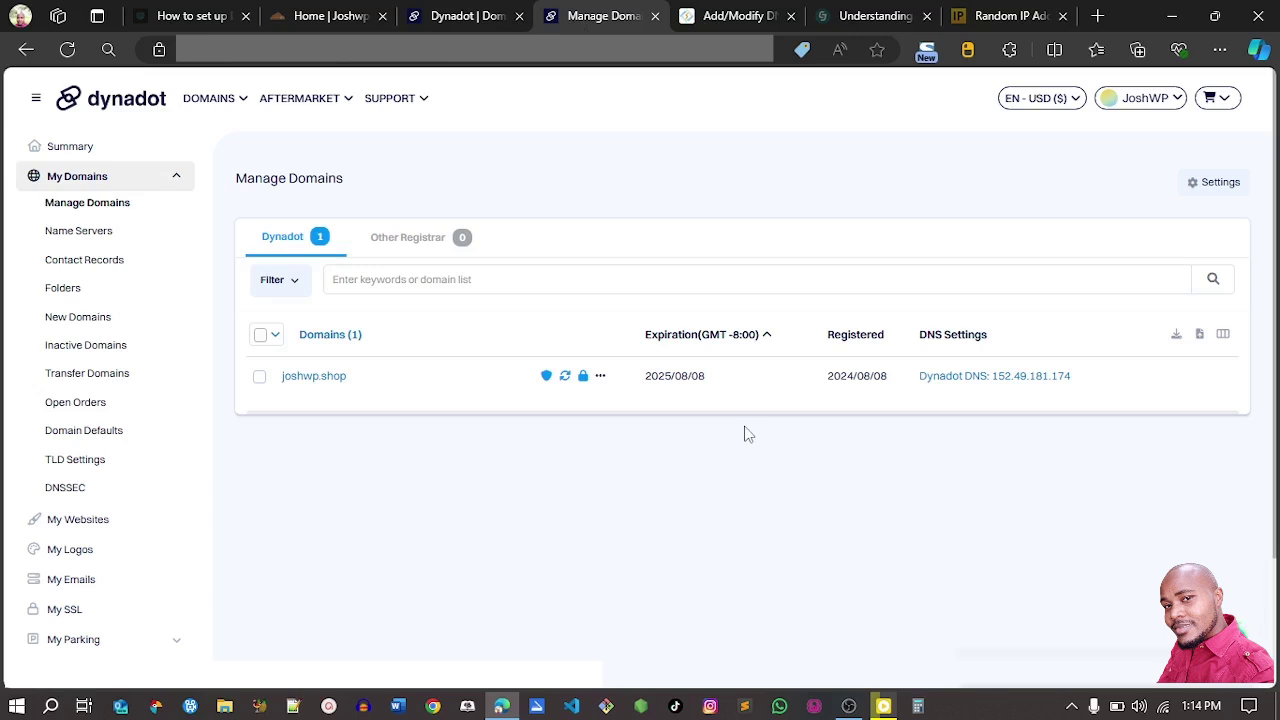
Select joshwp.shop and choose DNS Settings from the Action menu.
click(259, 384)
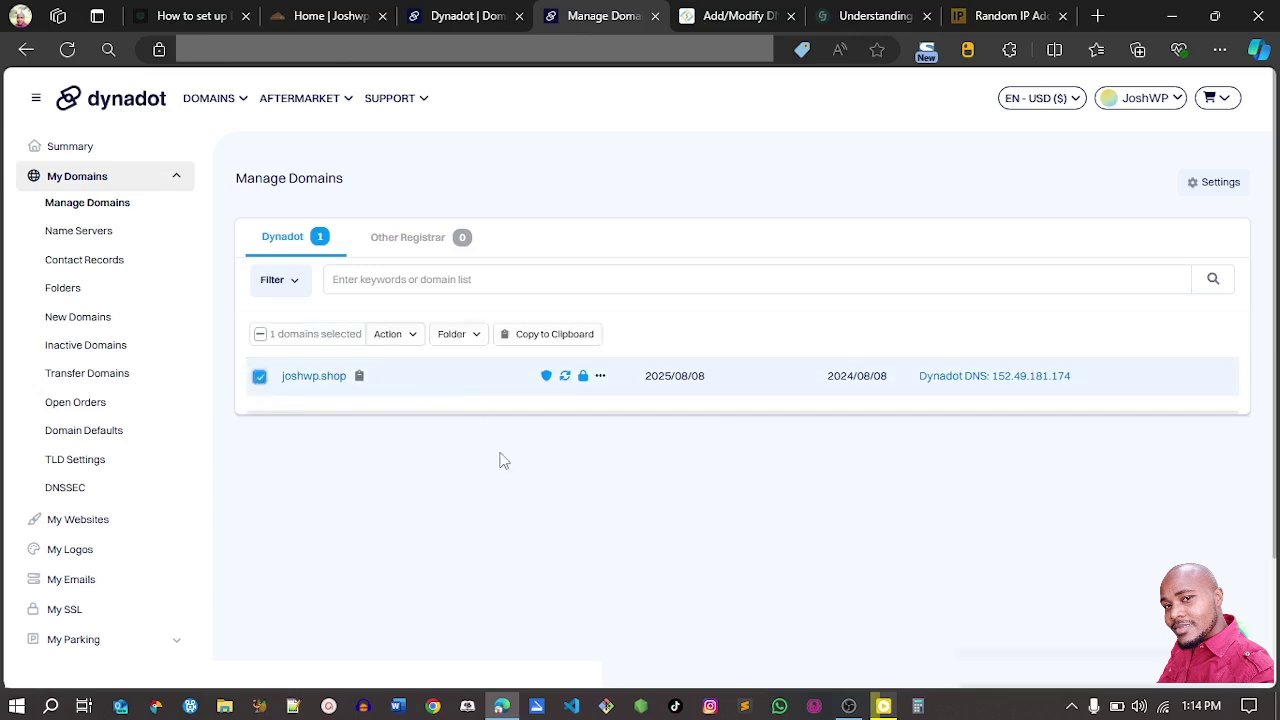
click(395, 341)
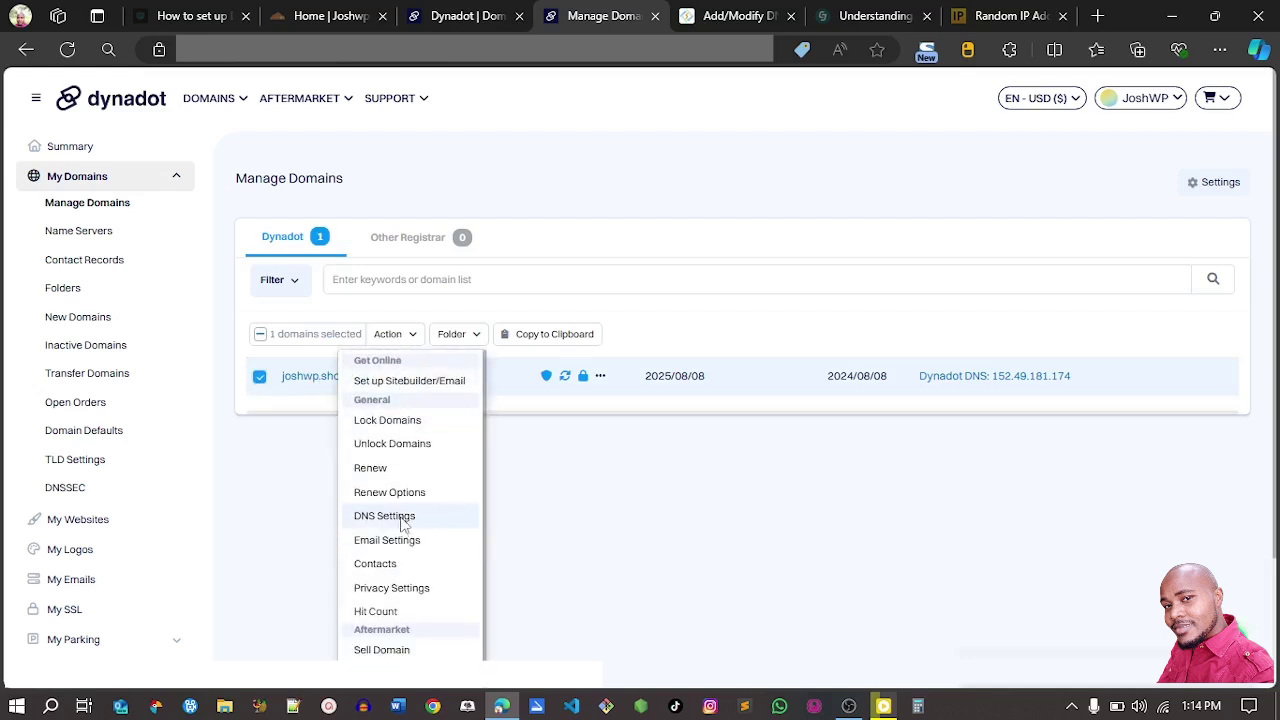
click(401, 517)
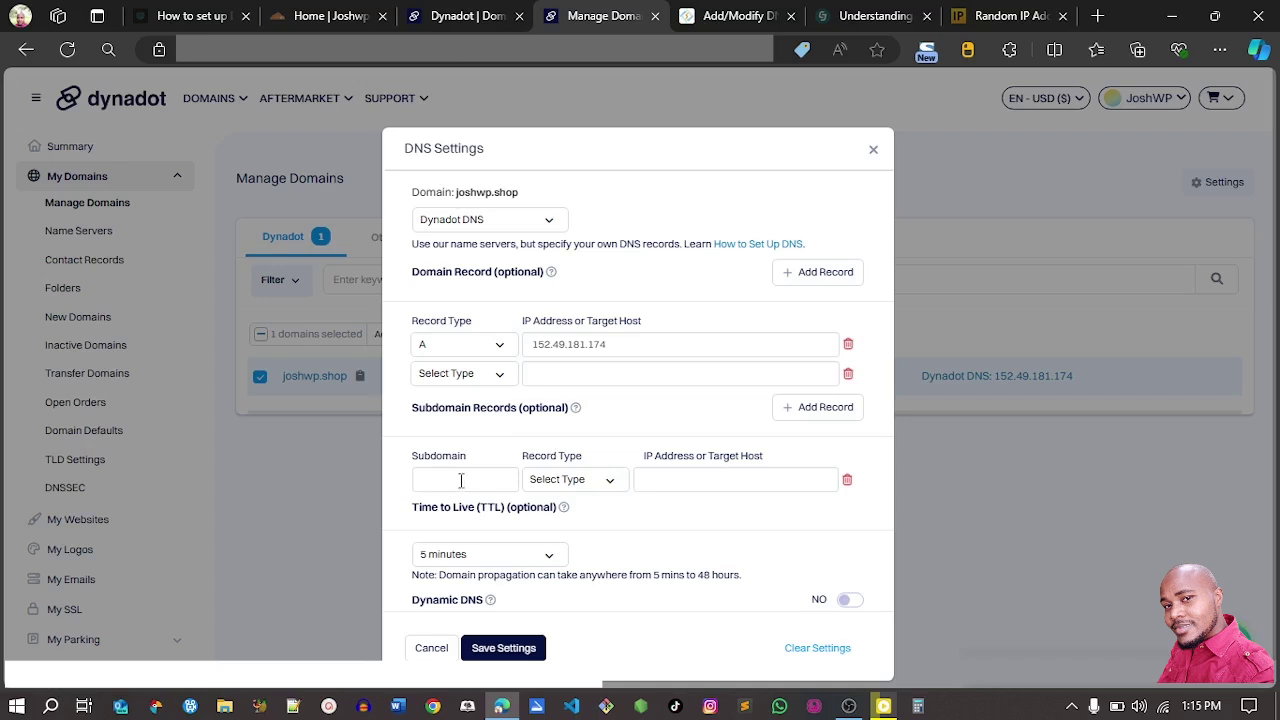
Add a www subdomain record of type CNAME targeting joshwp.shop.
click(451, 481)
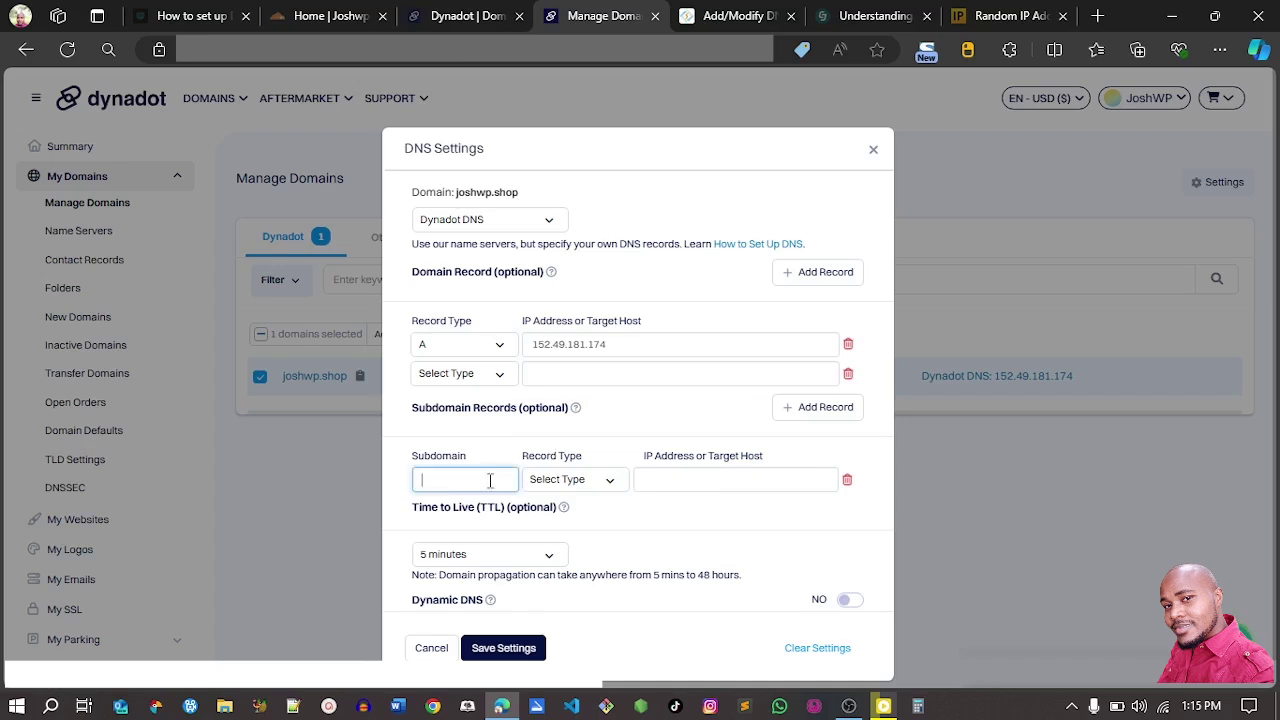
click(678, 524)
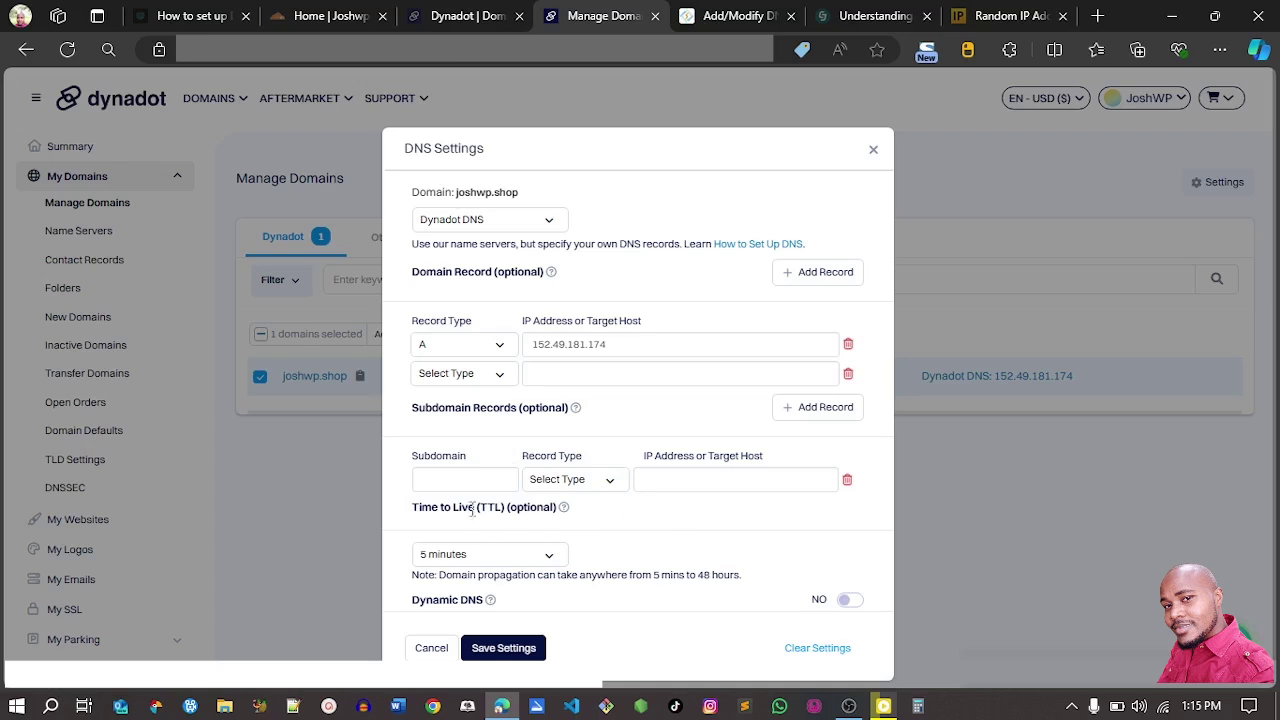
click(462, 479)
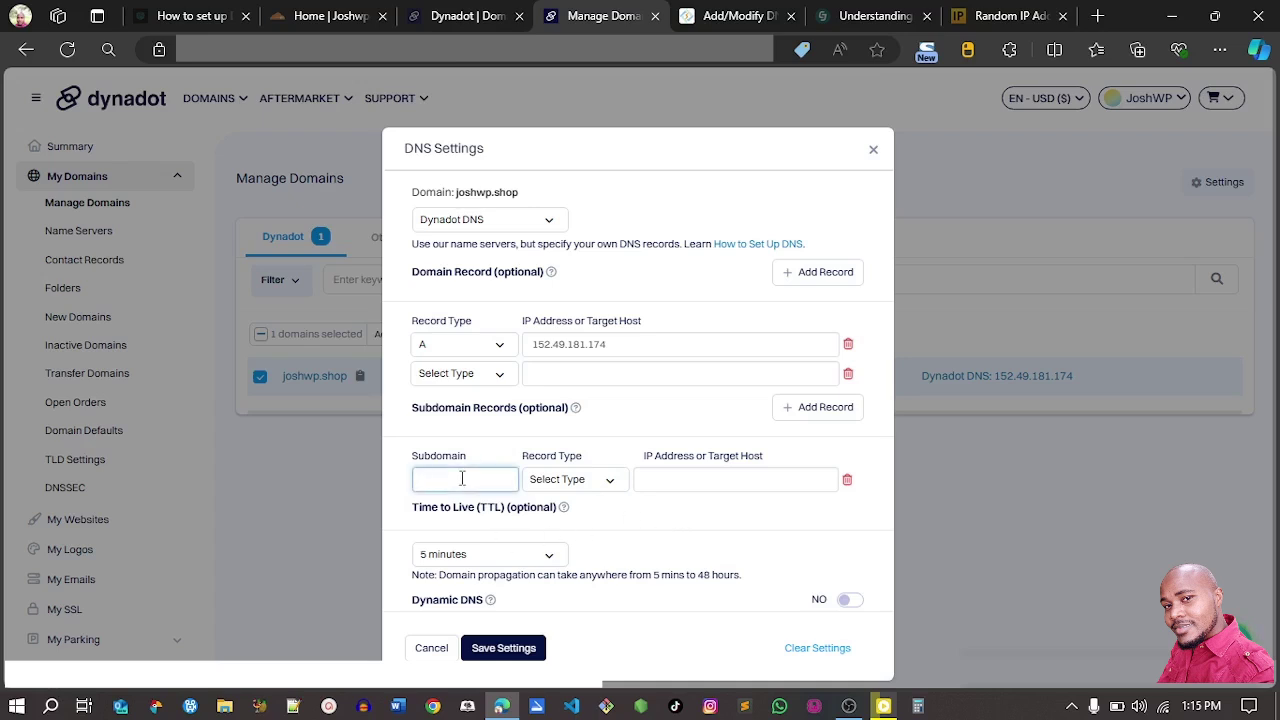
click(550, 481)
click(566, 552)
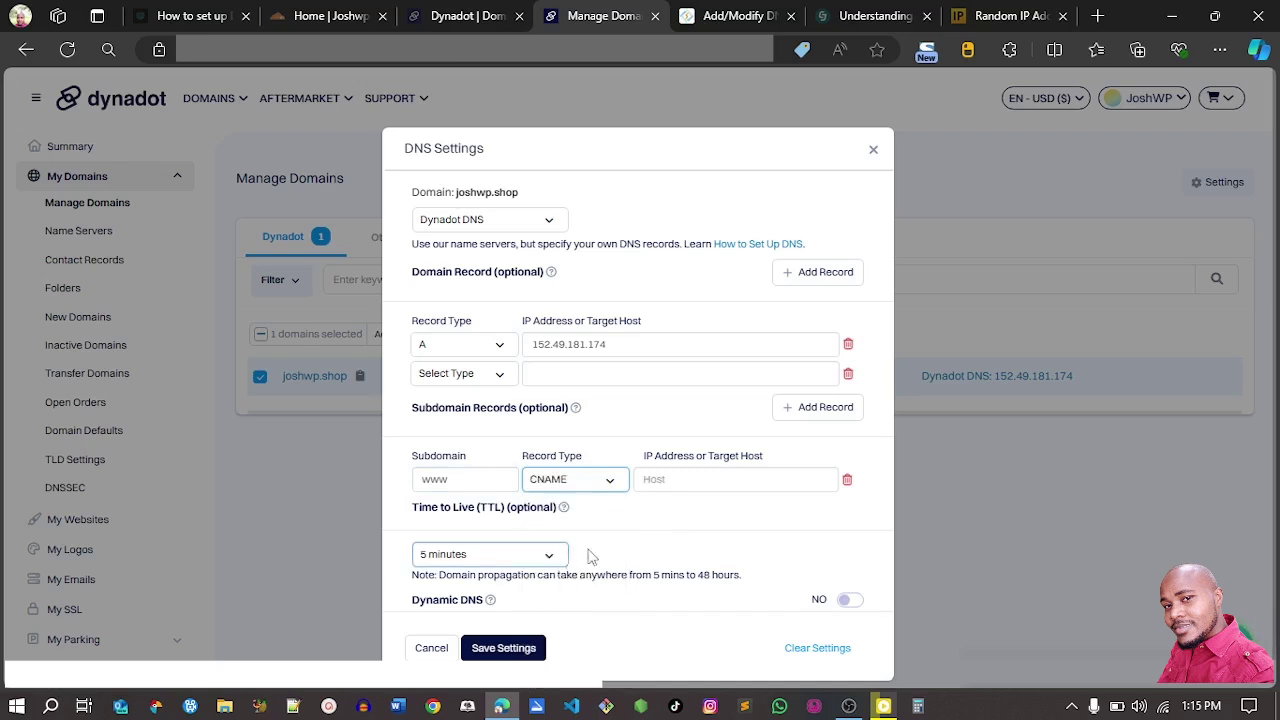
click(716, 478)
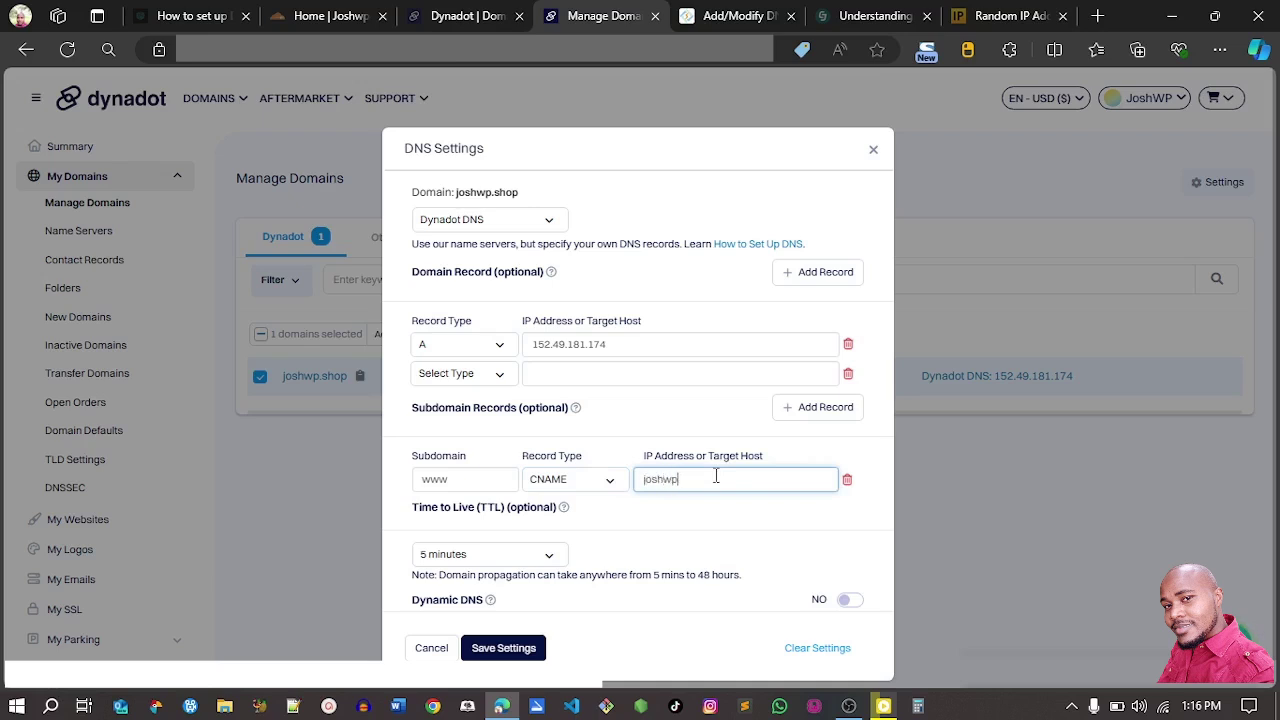
text(joshwp.shop)
Save the www CNAME, check CyberPanel's CNAME and ns1/ns2 NS records, then view Cloudflare home.
click(505, 648)
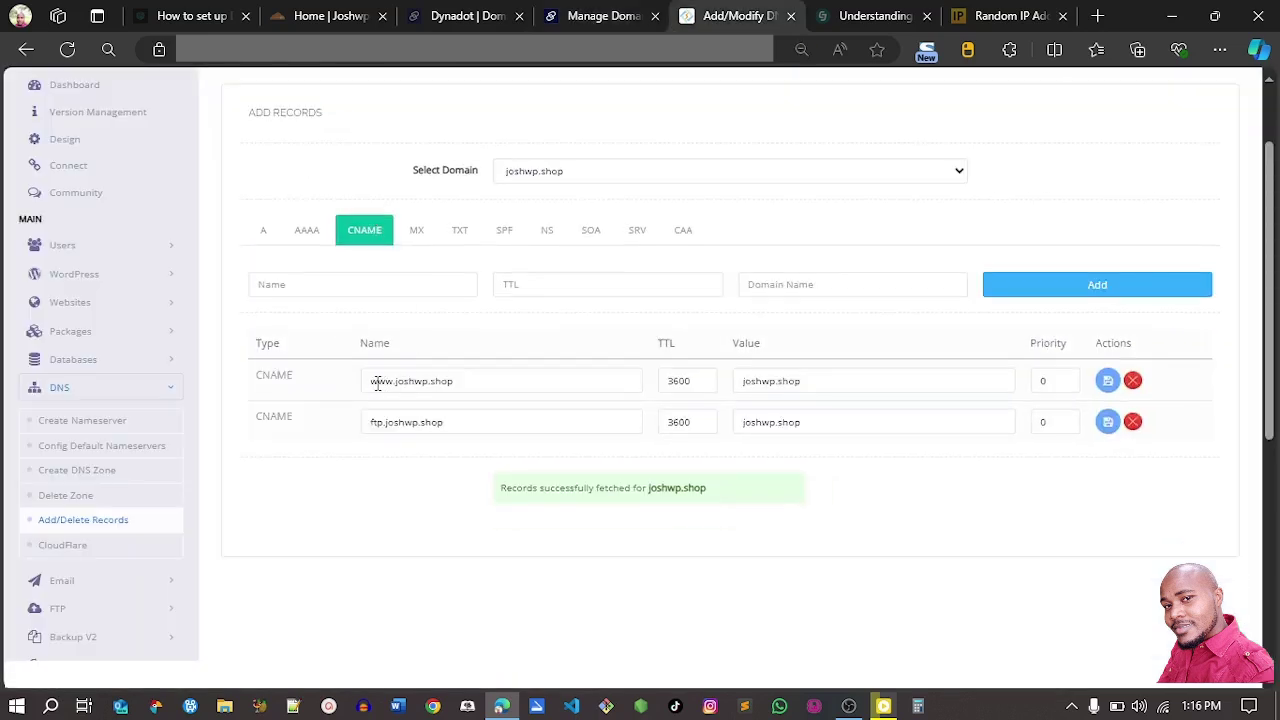
drag(394, 382, 370, 382)
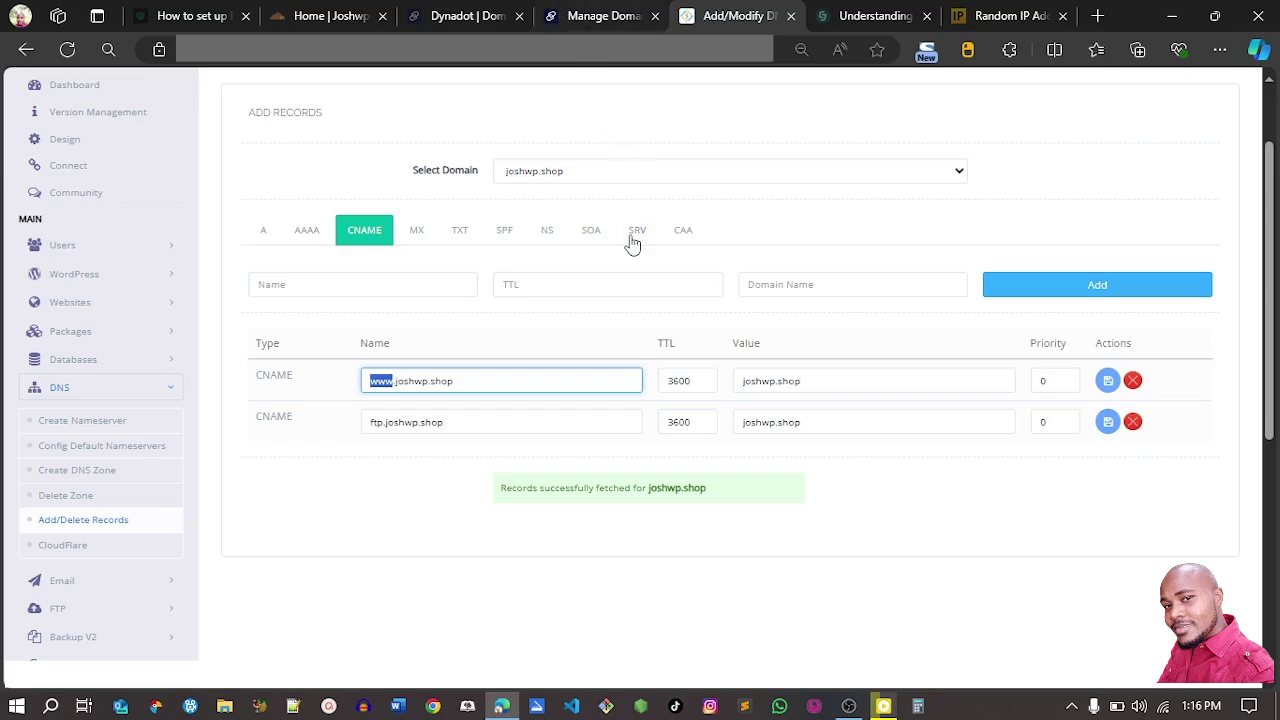
click(549, 238)
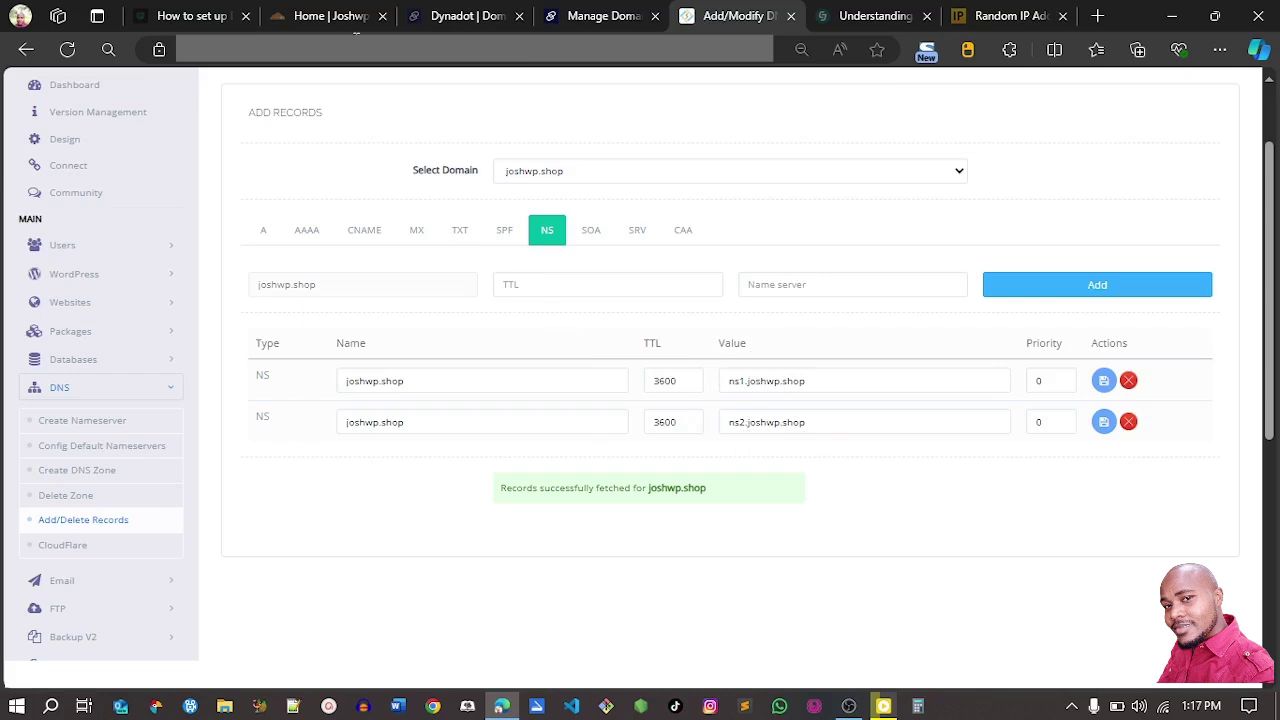
click(315, 14)
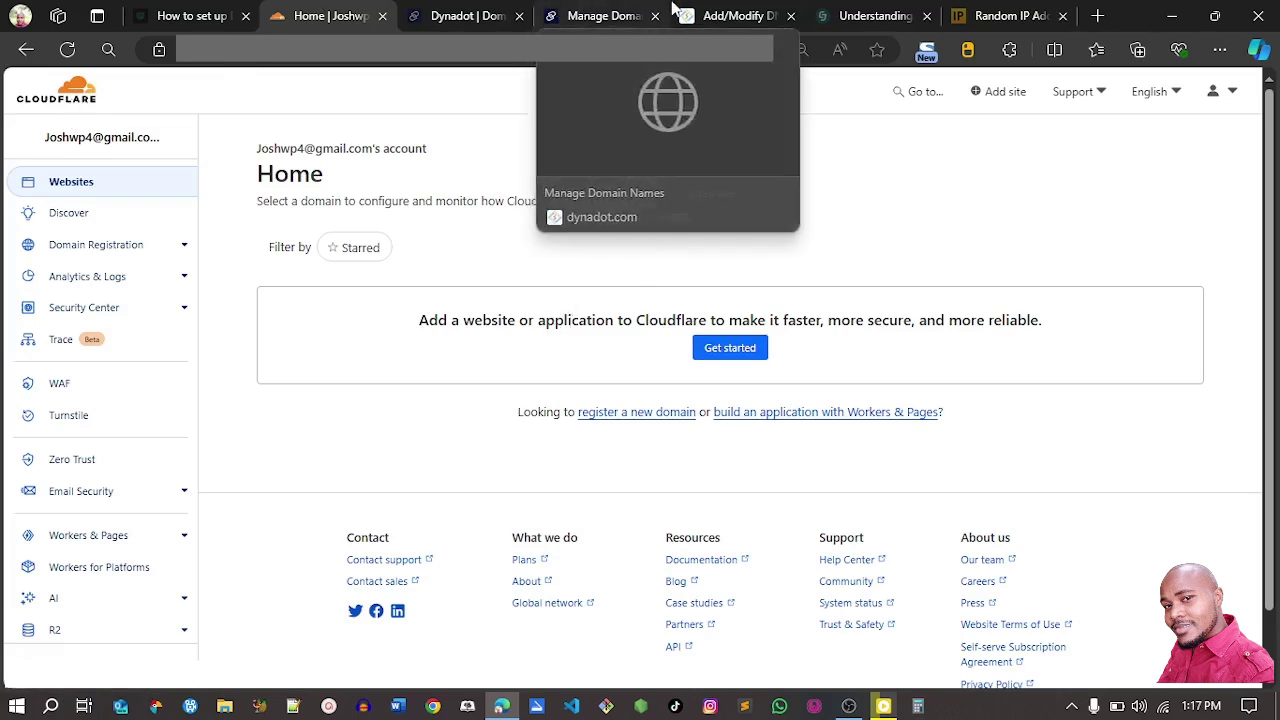
Go back to Dynadot and open the Name Servers page under My Domains.
click(609, 12)
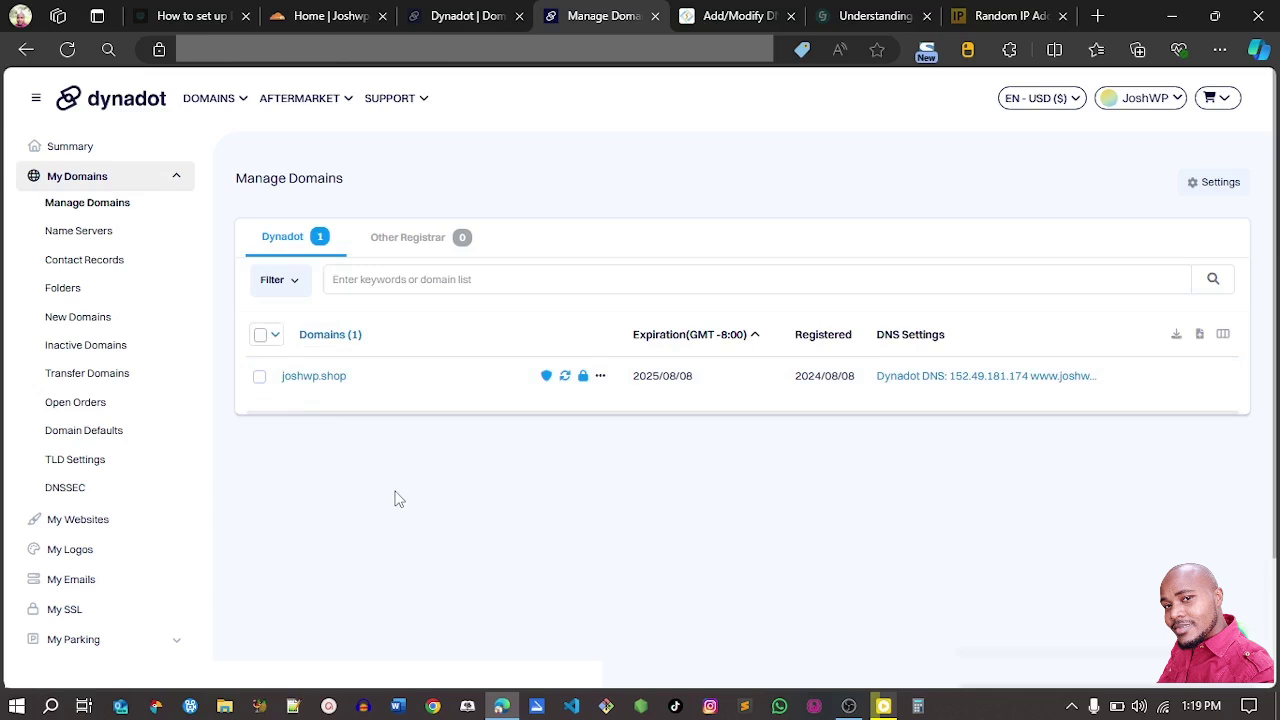
click(88, 233)
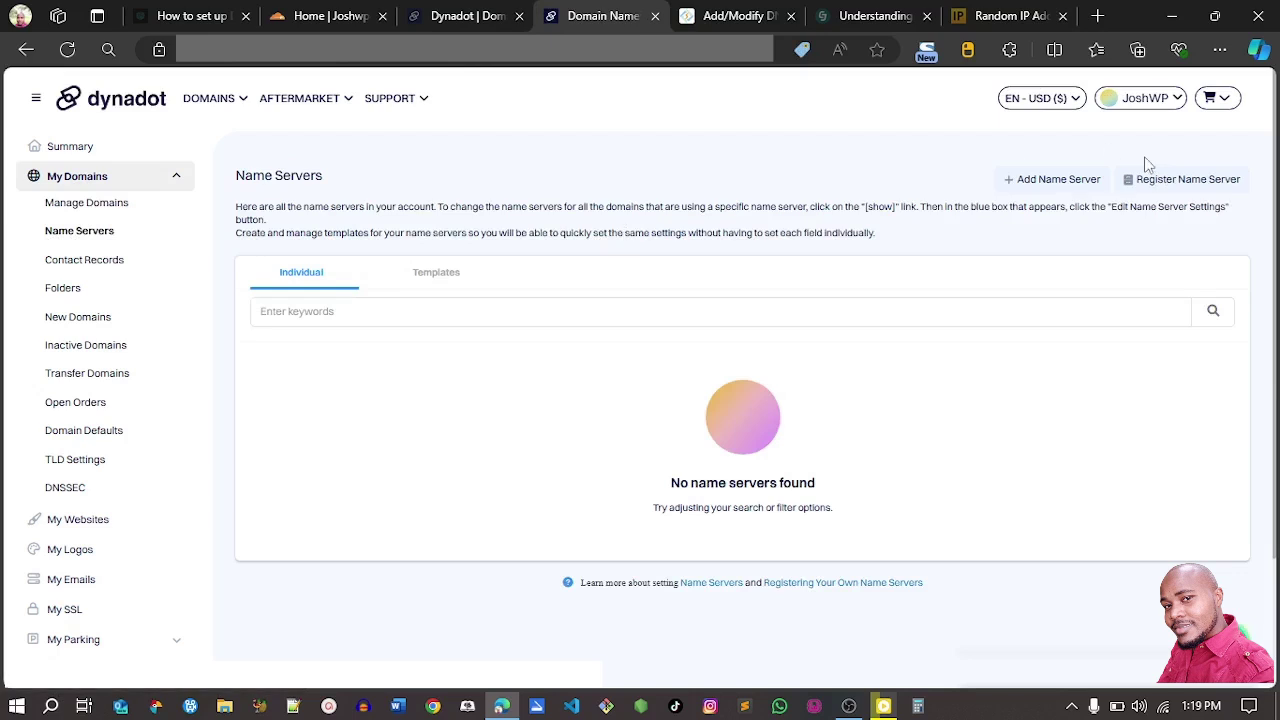
Register ns1.joshwp.shop at IP 152.49.181.174, copying the host name from CyberPanel.
click(1180, 182)
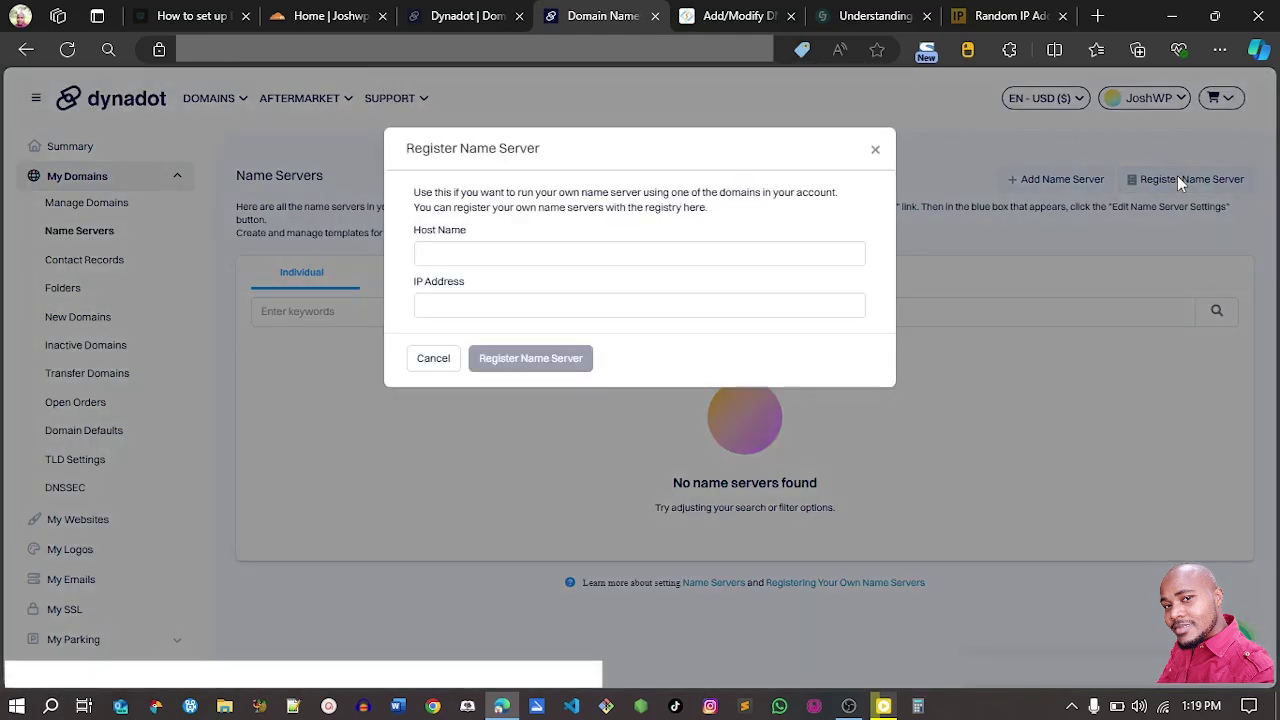
click(542, 245)
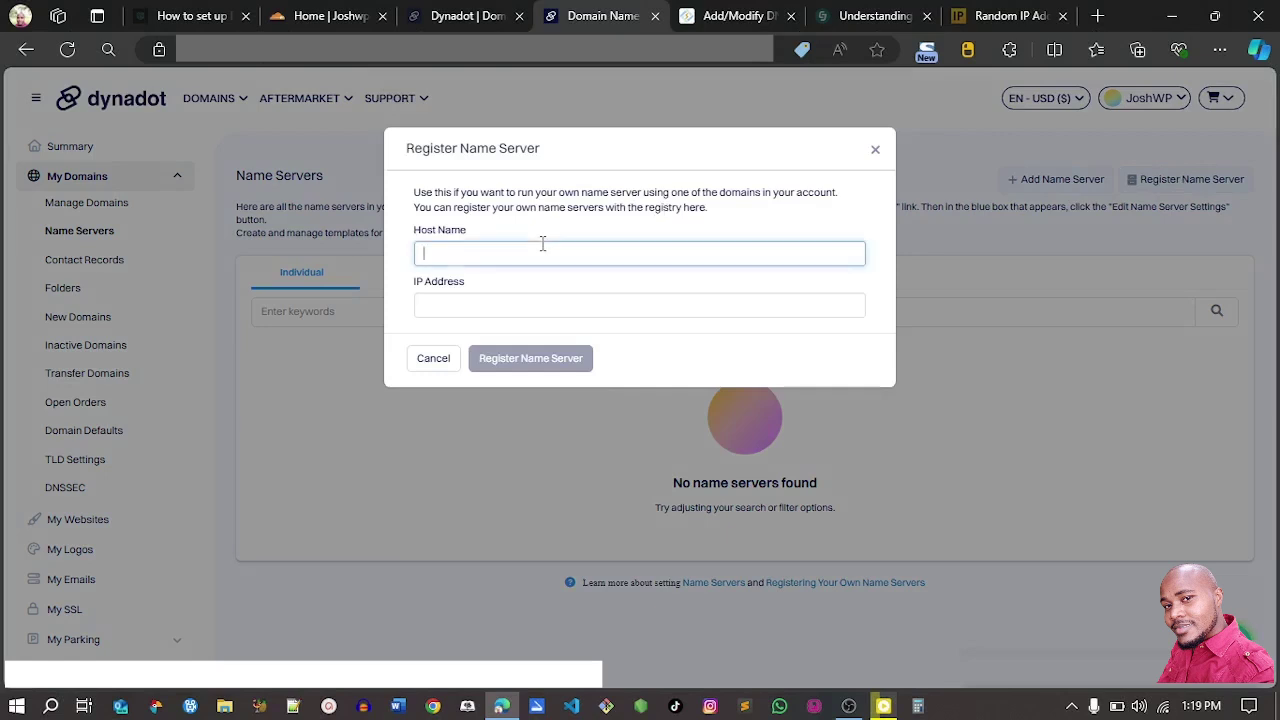
text(ns2.joshwp.shop)
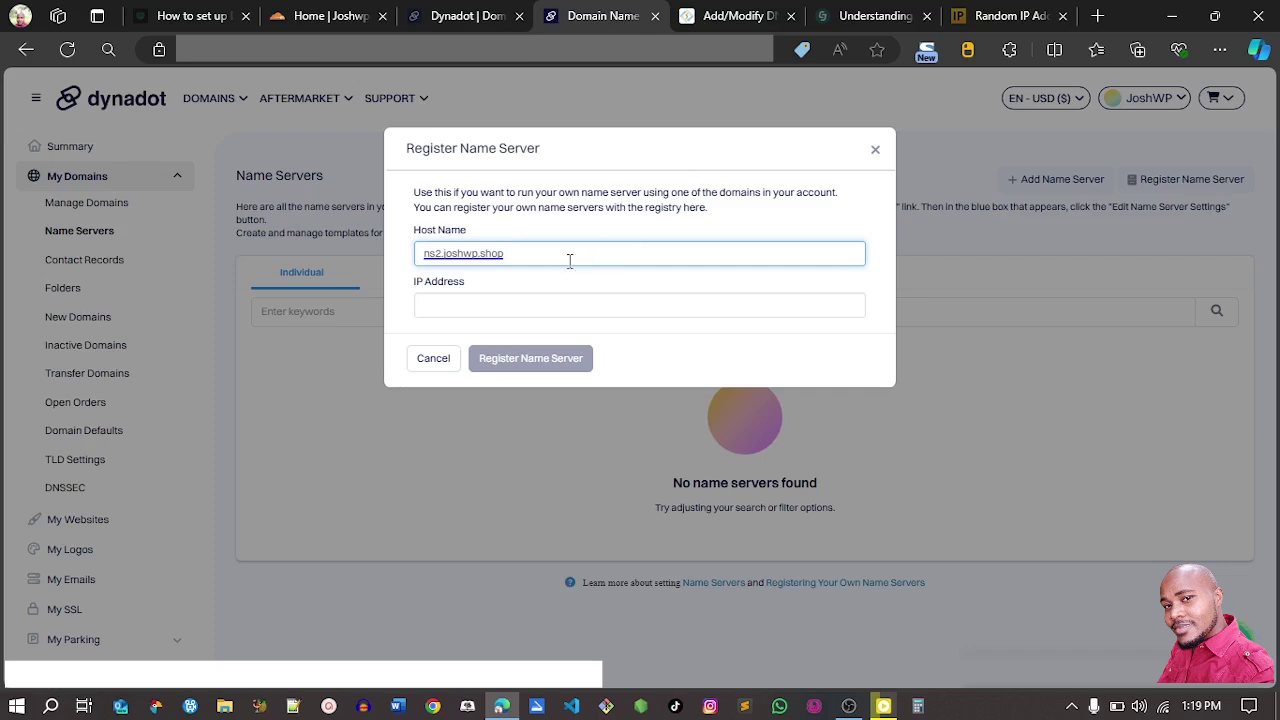
drag(517, 254, 421, 257)
key(BackSpace)
click(692, 12)
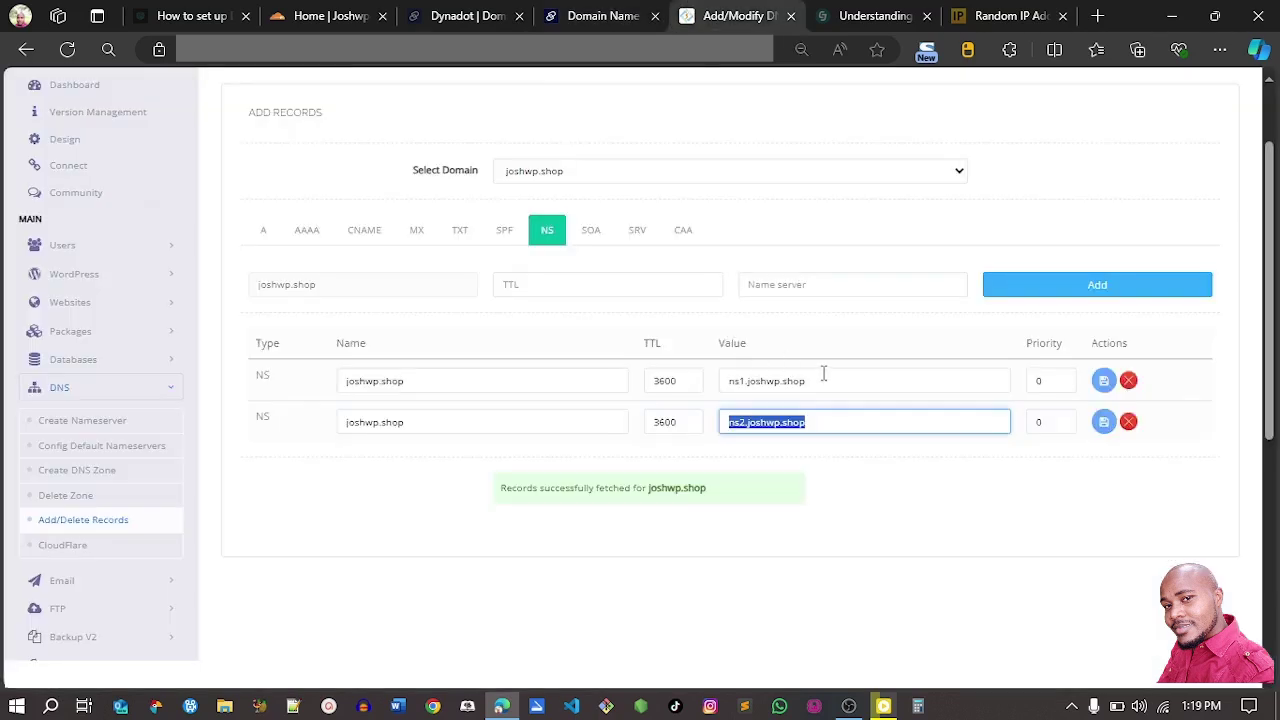
drag(825, 374, 729, 376)
key(ctrl+c)
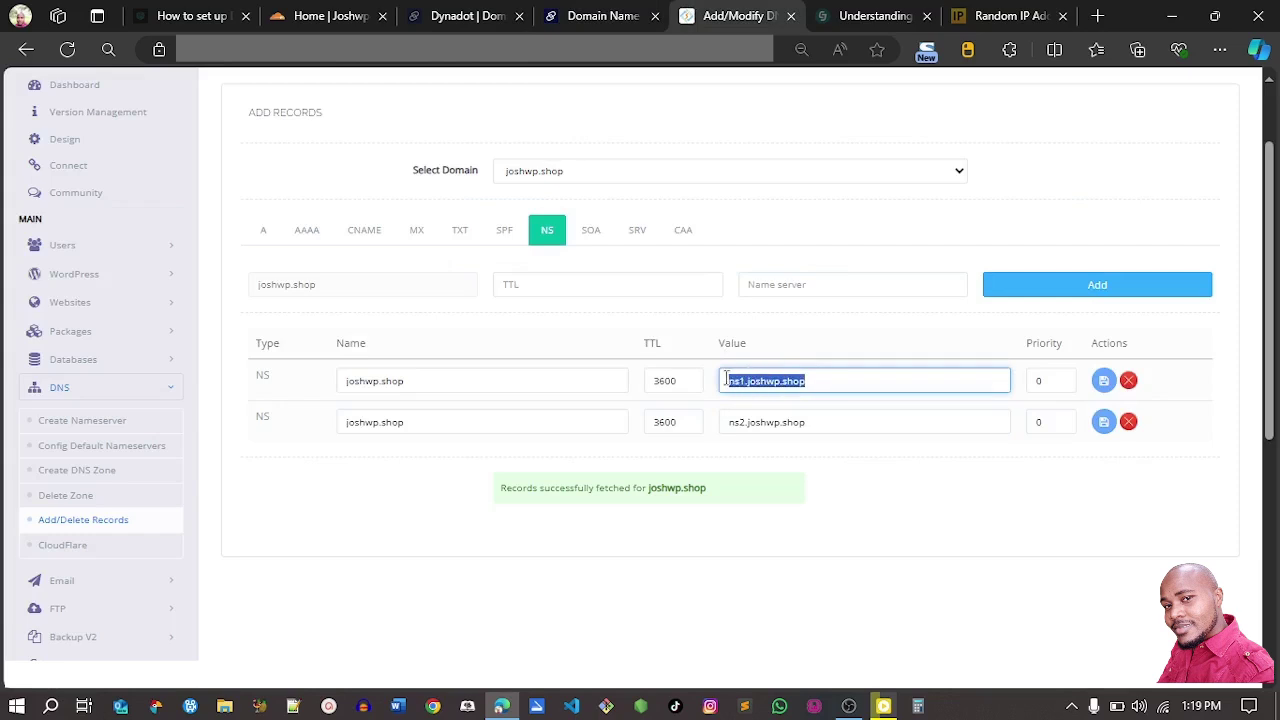
click(570, 14)
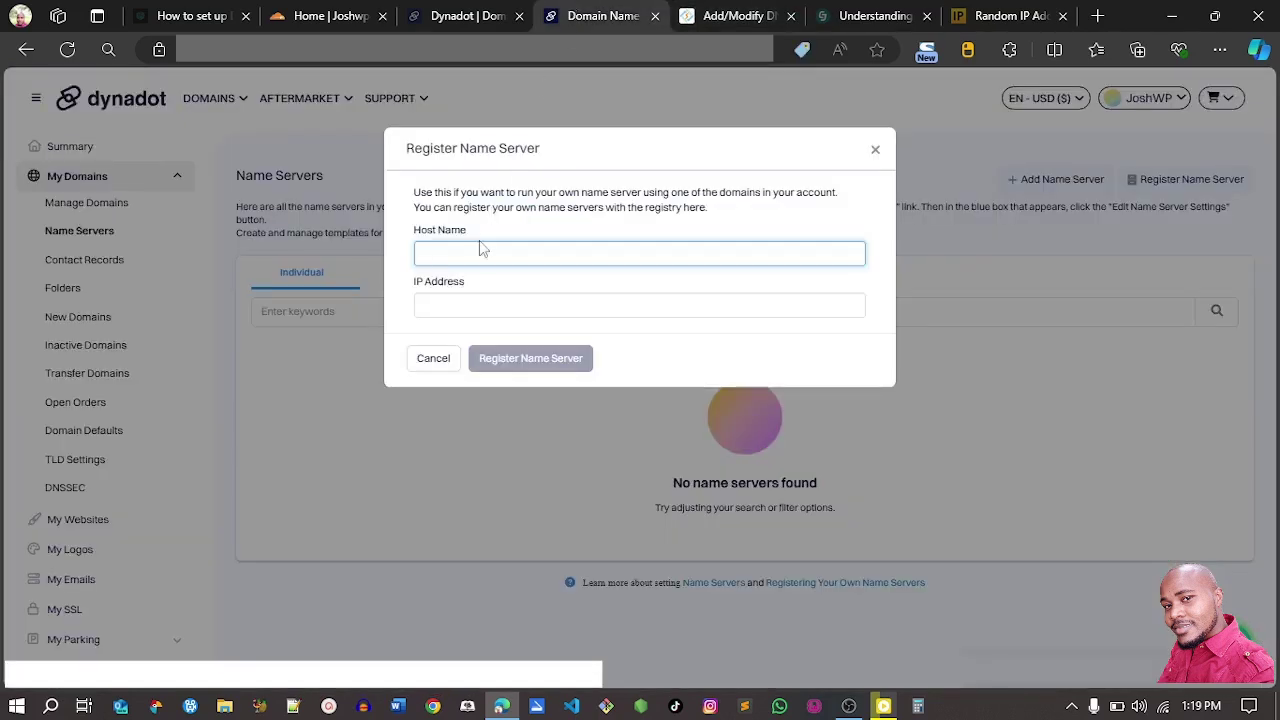
key(ctrl+v)
click(465, 310)
text(152.49.181.174)
click(531, 362)
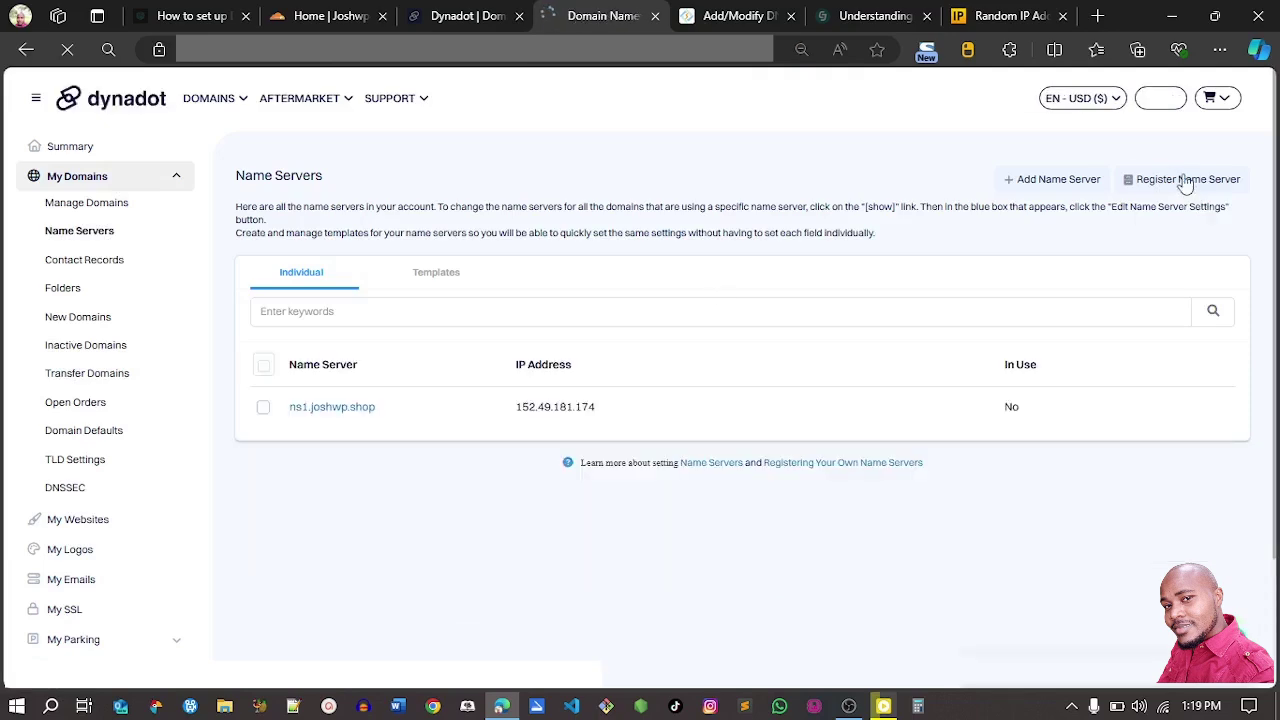
Register ns2.joshwp.shop as a second name server at IP 152.49.181.174.
click(1180, 181)
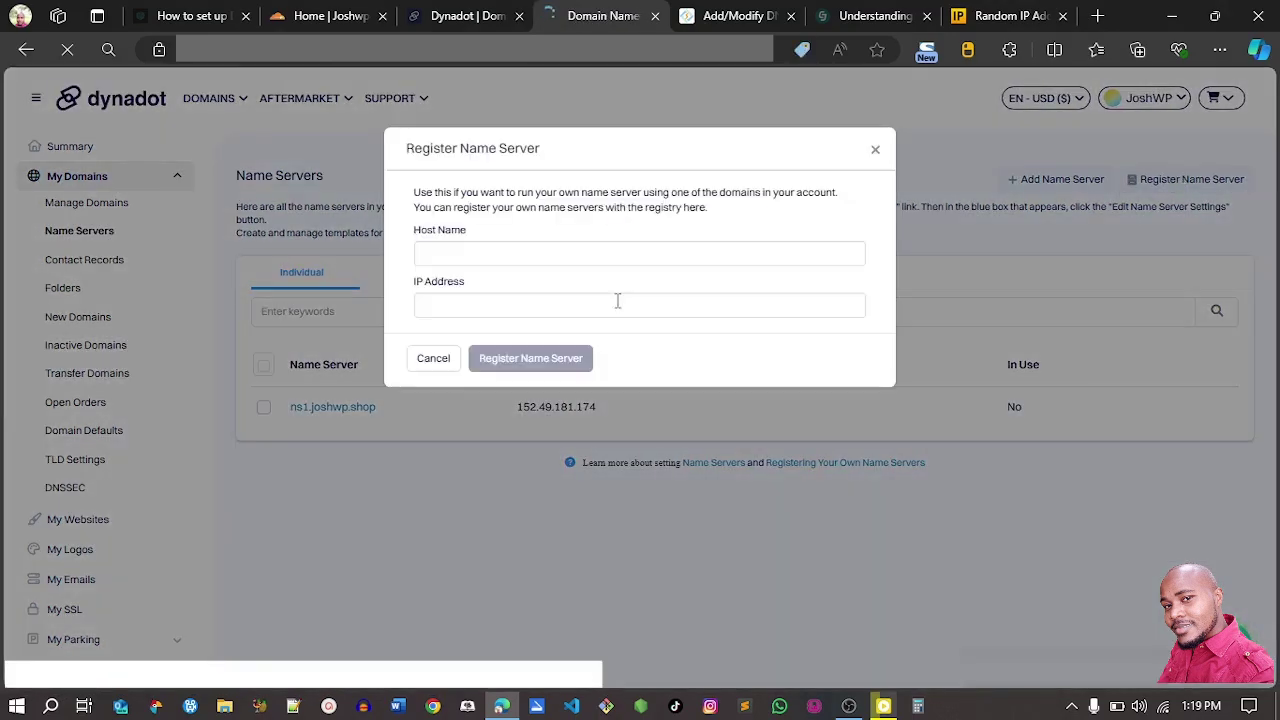
click(533, 299)
key(Down)
key(Return)
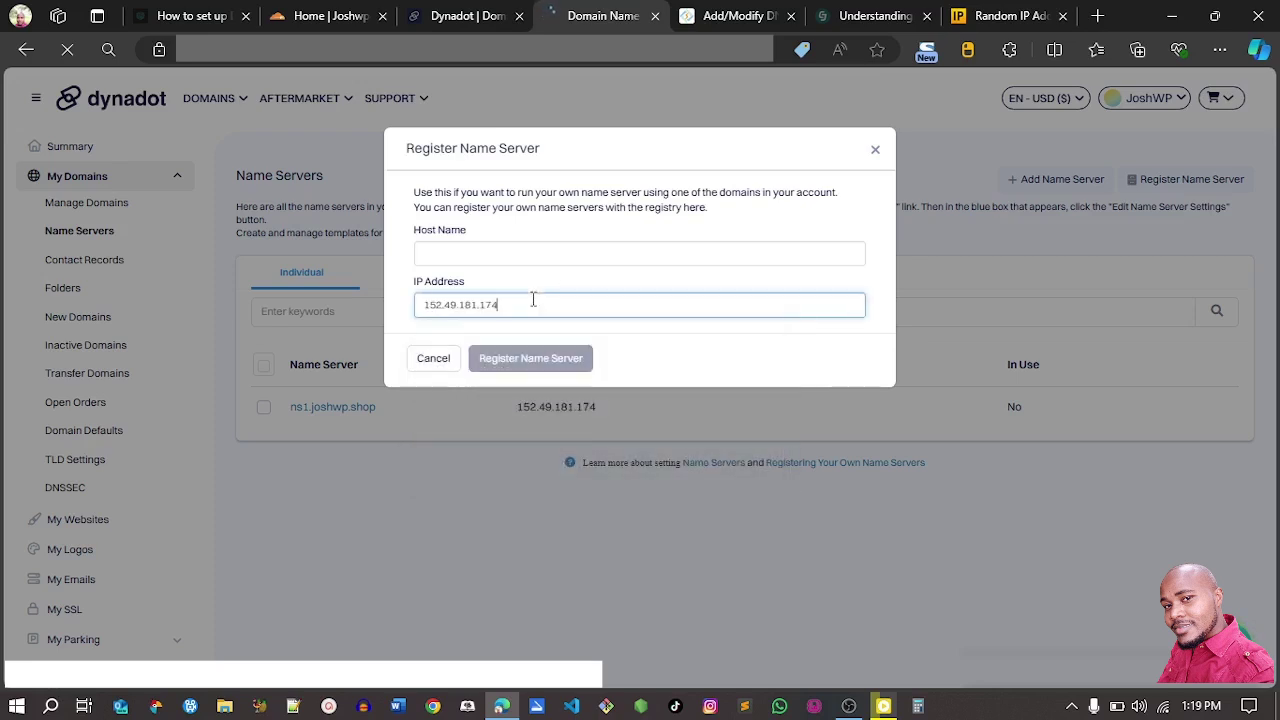
click(534, 253)
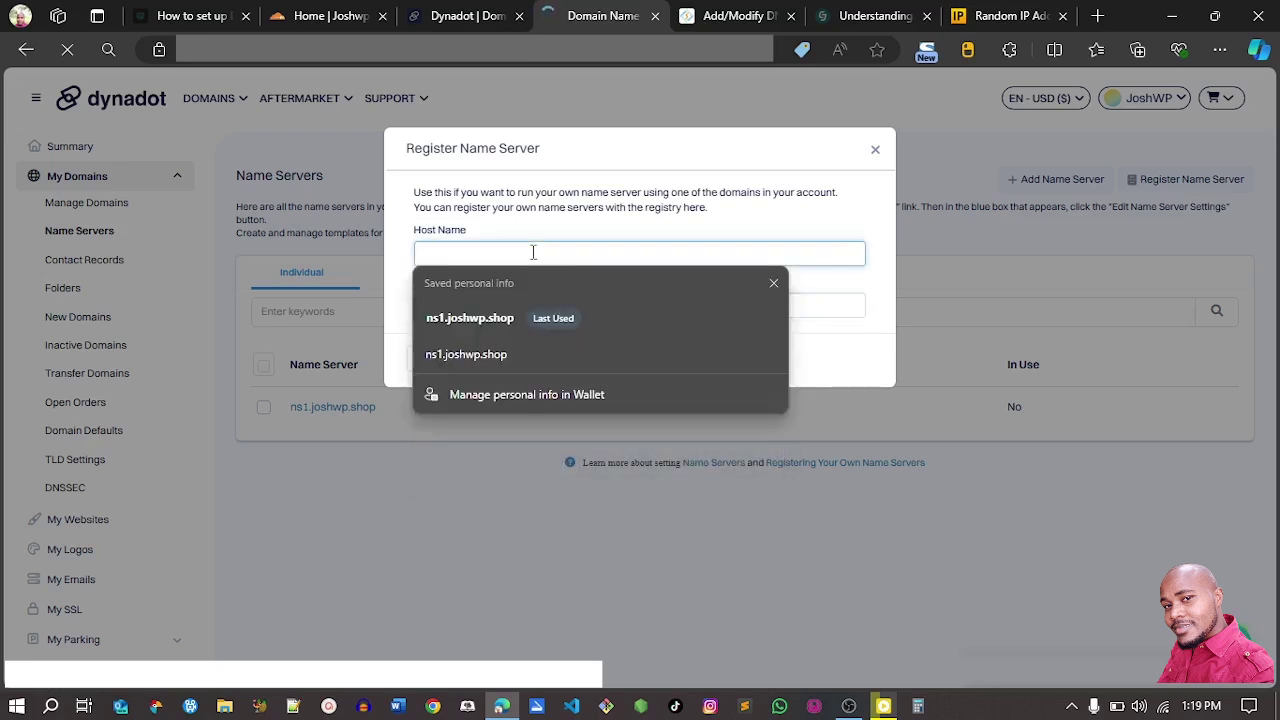
click(471, 324)
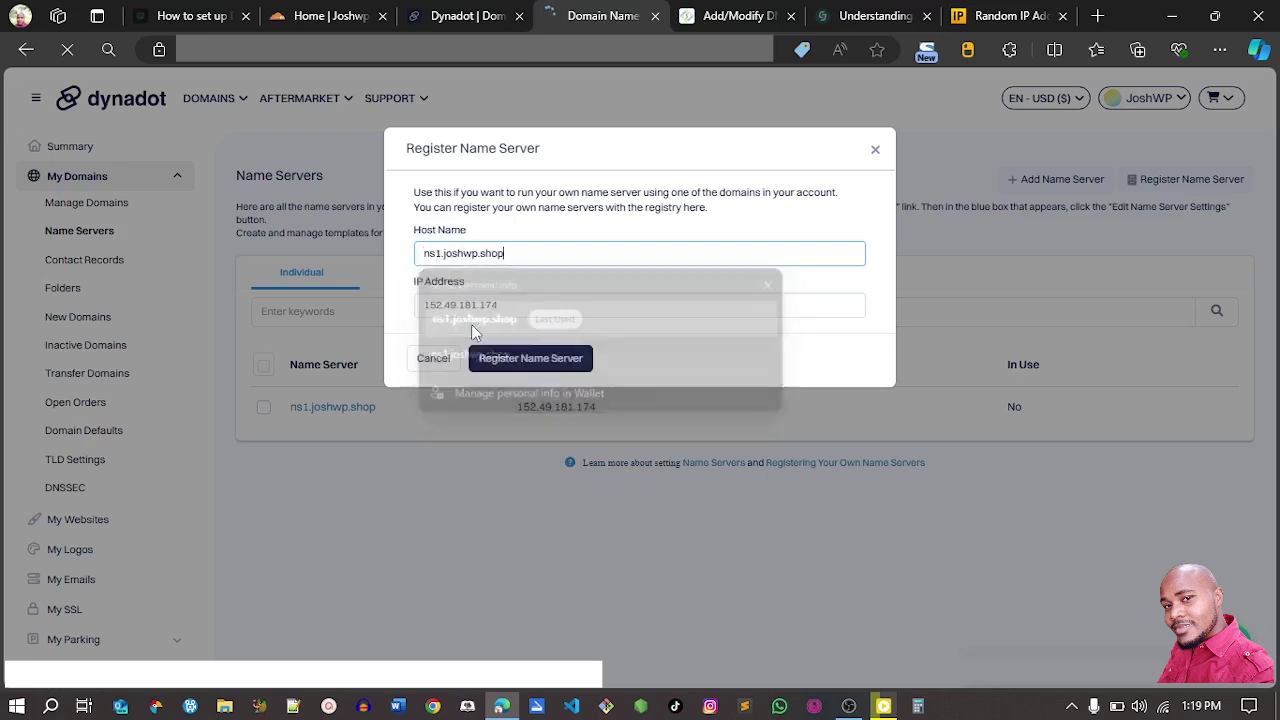
click(441, 253)
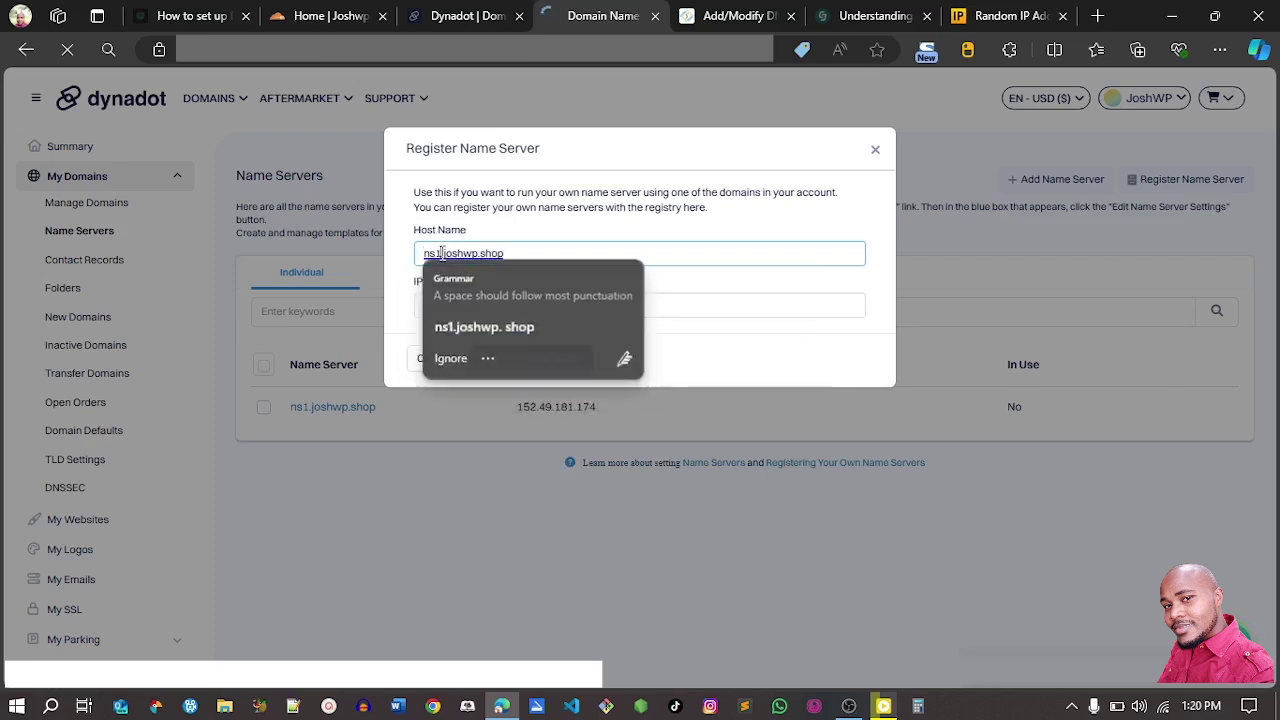
key(BackSpace)
text(2)
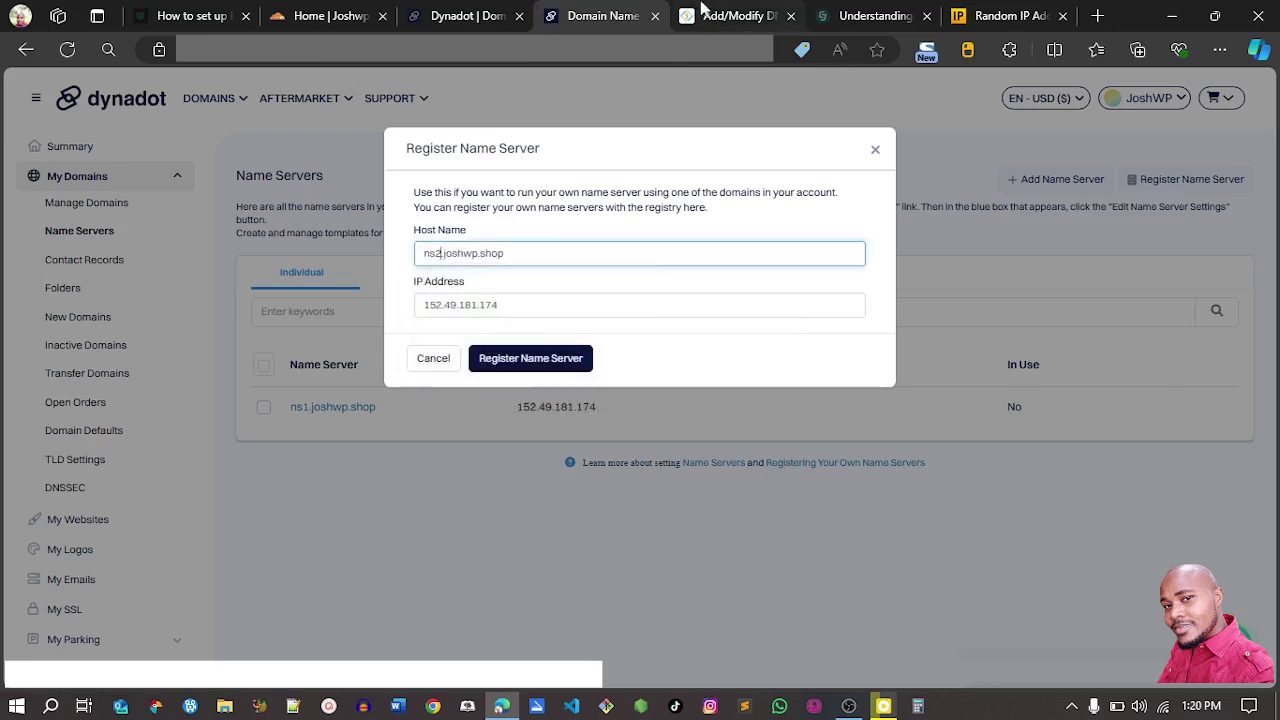
key(ctrl+Tab)
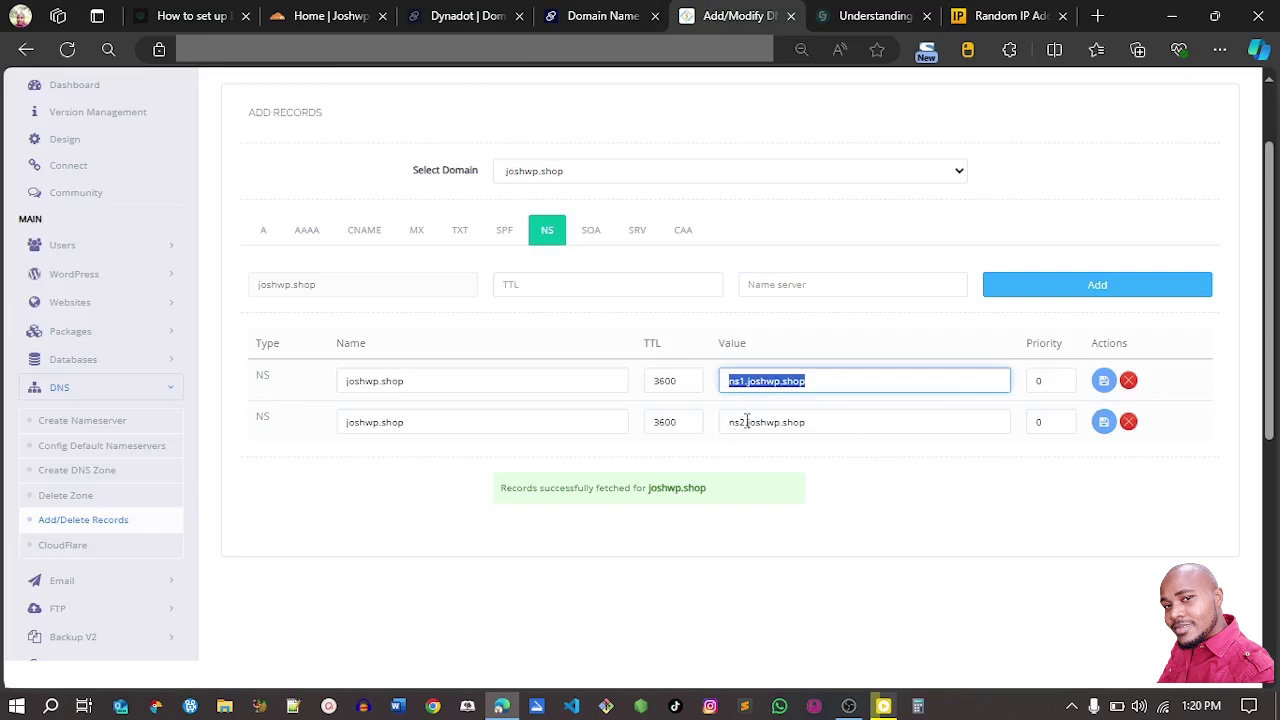
click(601, 14)
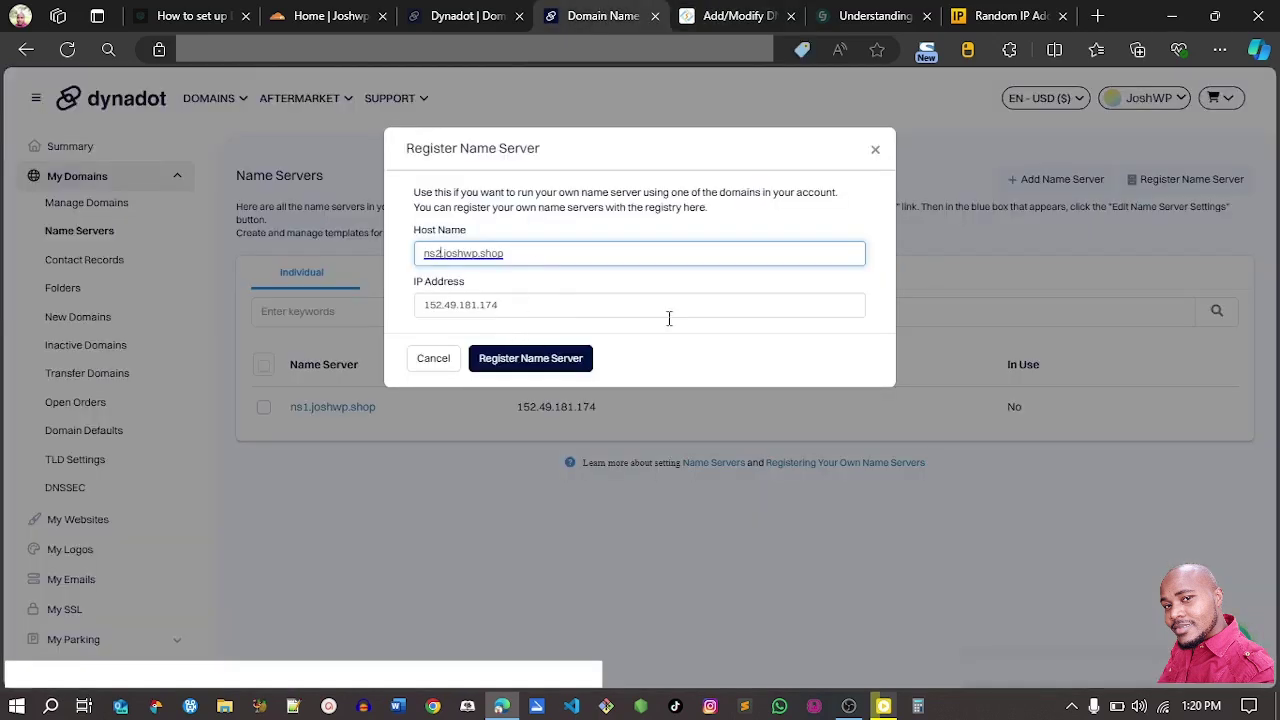
click(551, 361)
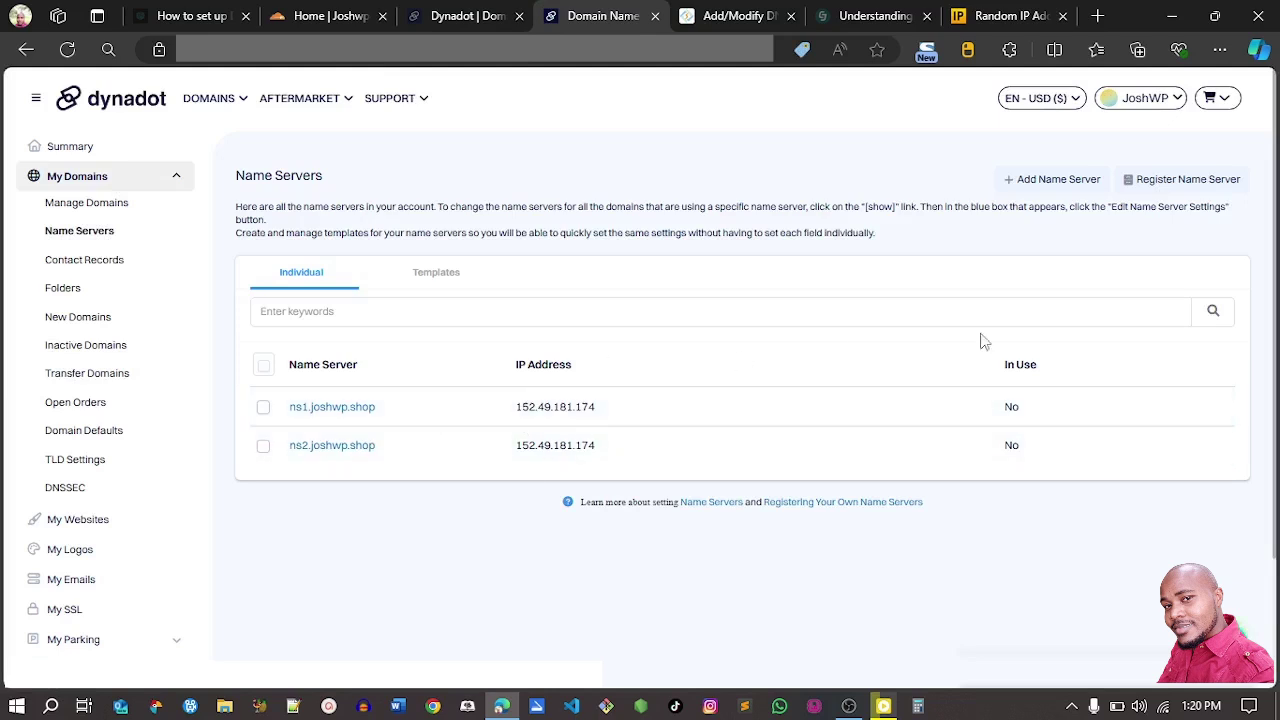
In Manage Domains, tick joshwp.shop and choose DNS Settings from the Action menu.
click(68, 207)
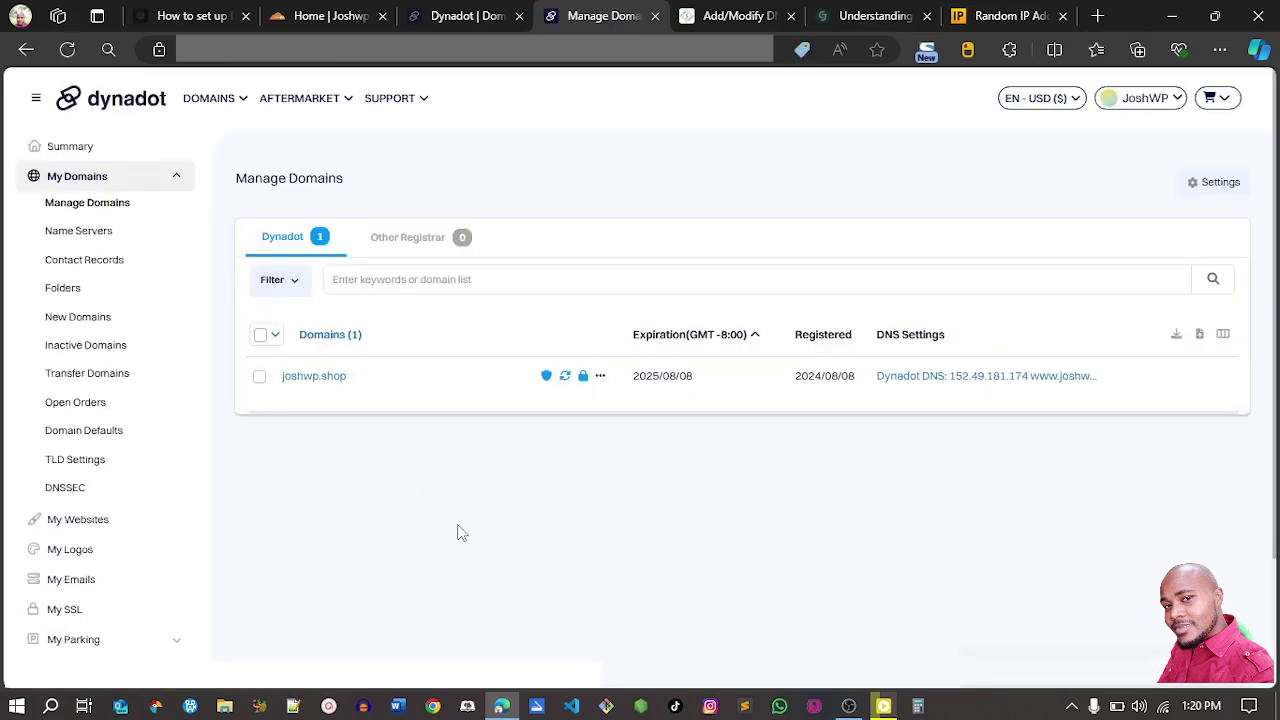
click(260, 378)
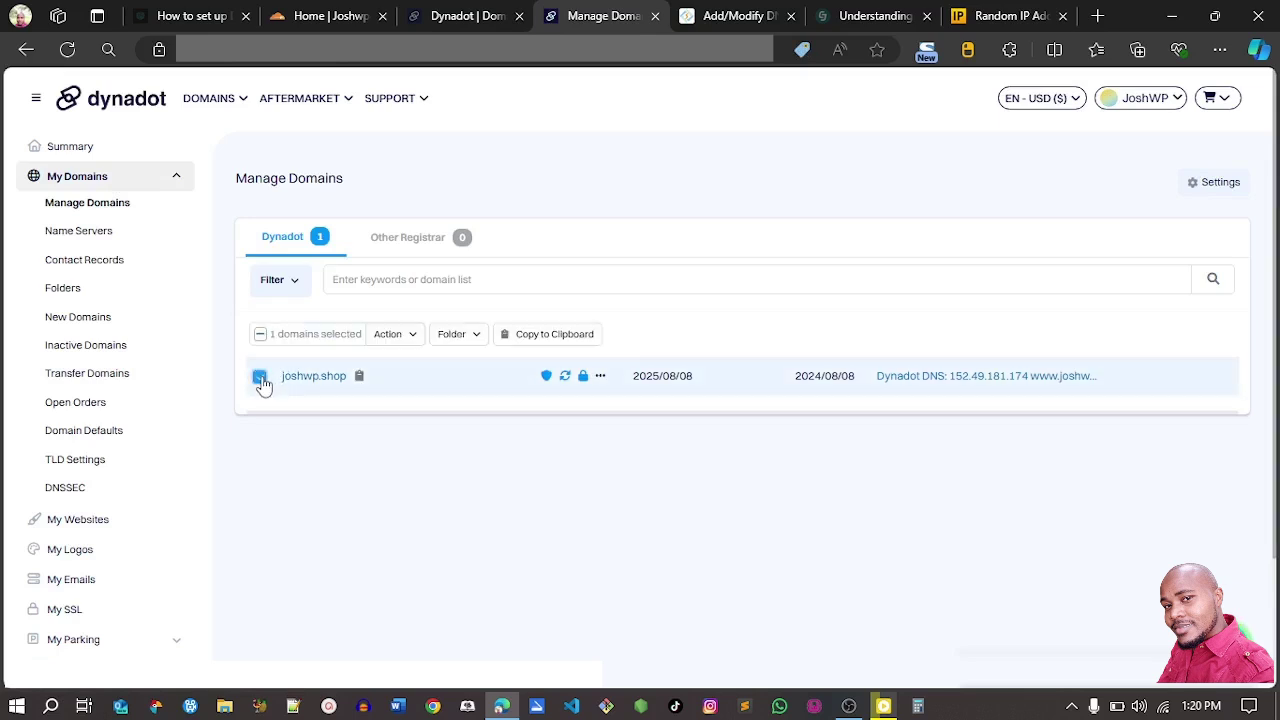
click(382, 335)
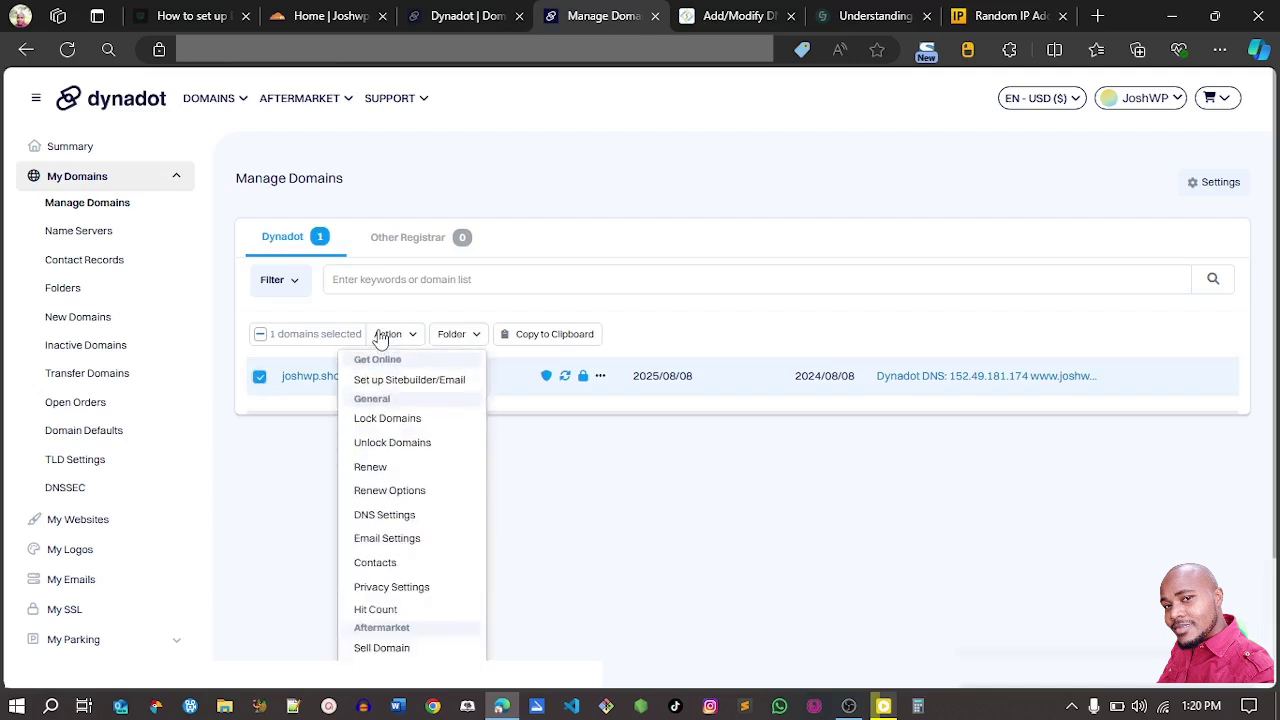
click(389, 520)
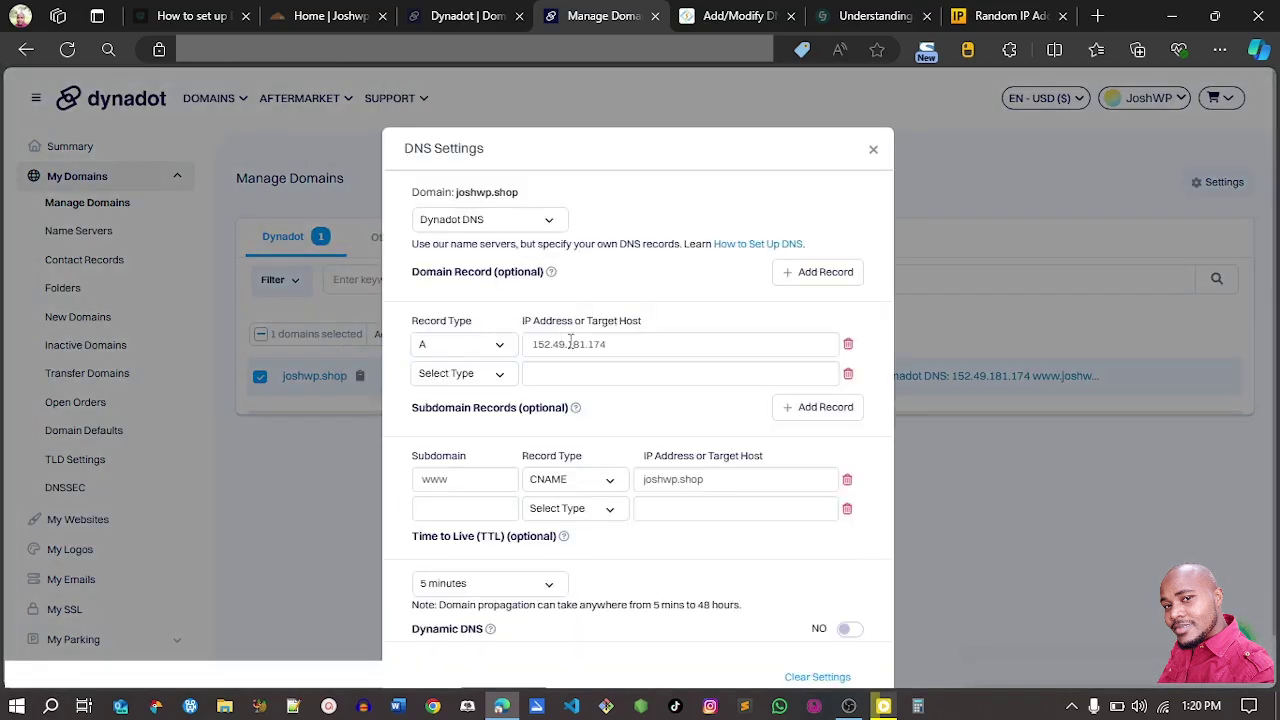
Switch joshwp.shop to Name Servers and enter ns1.joshwp.shop as the first one.
click(492, 219)
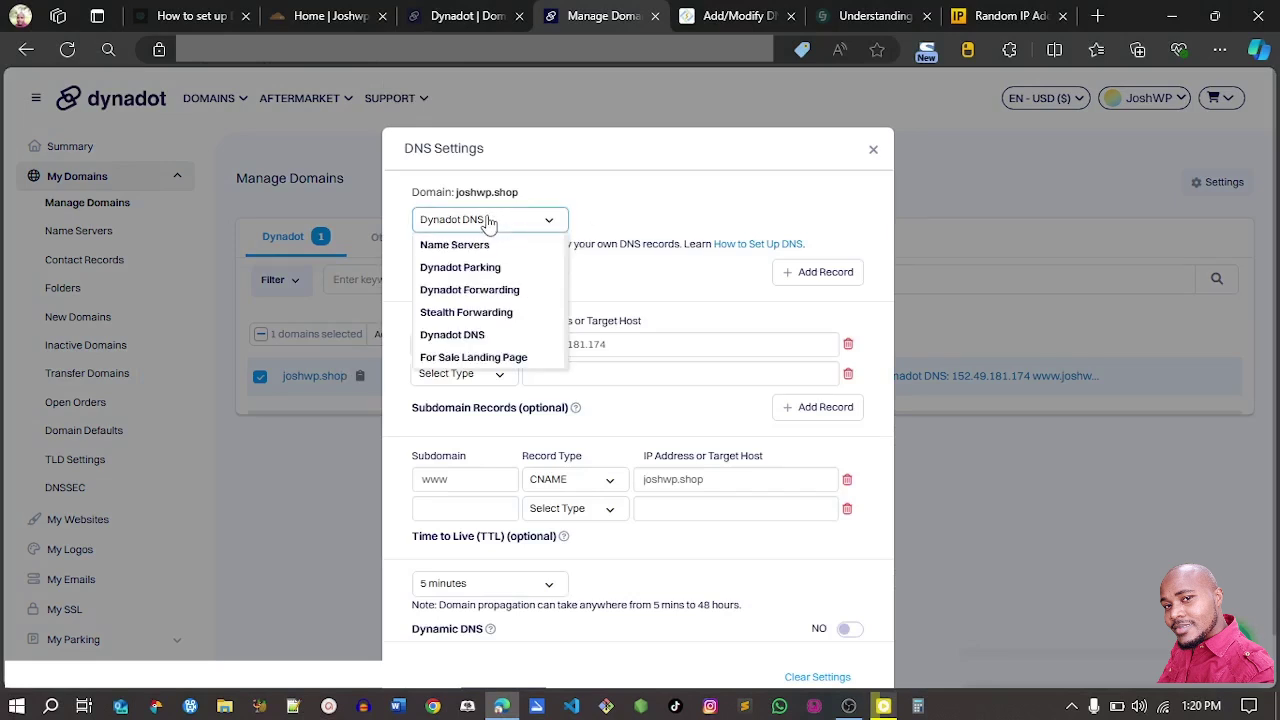
click(486, 245)
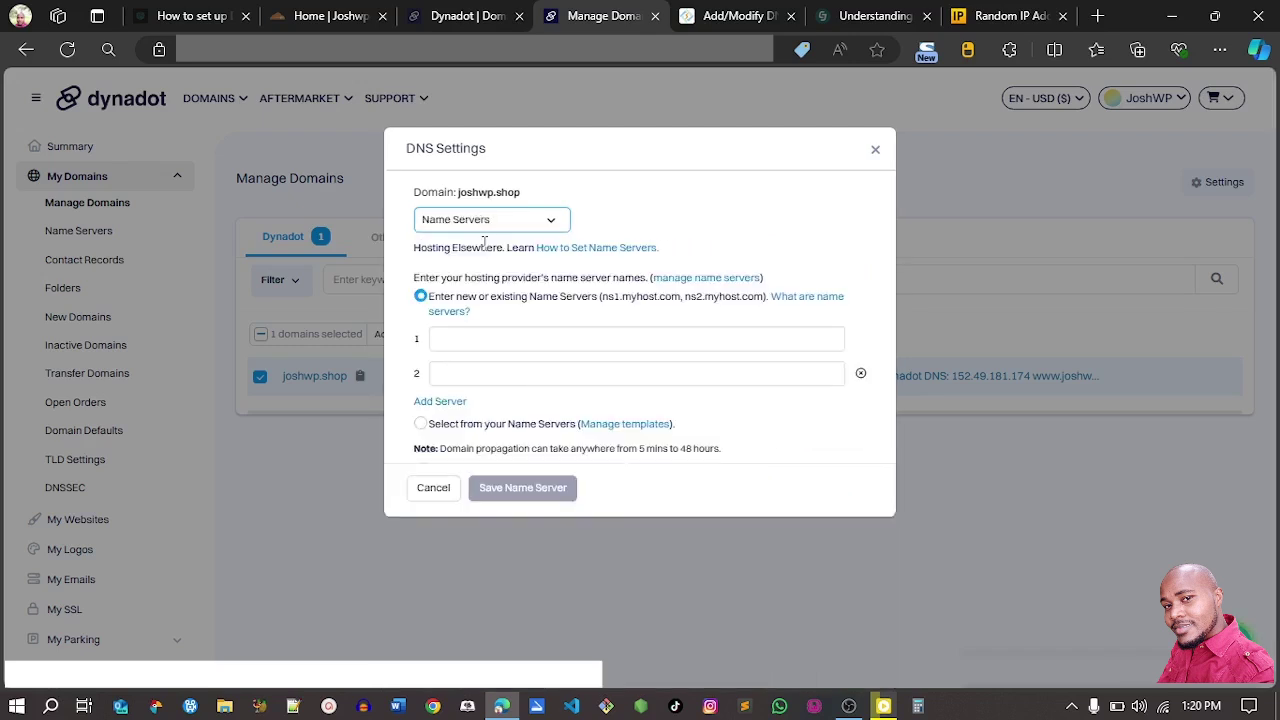
click(476, 336)
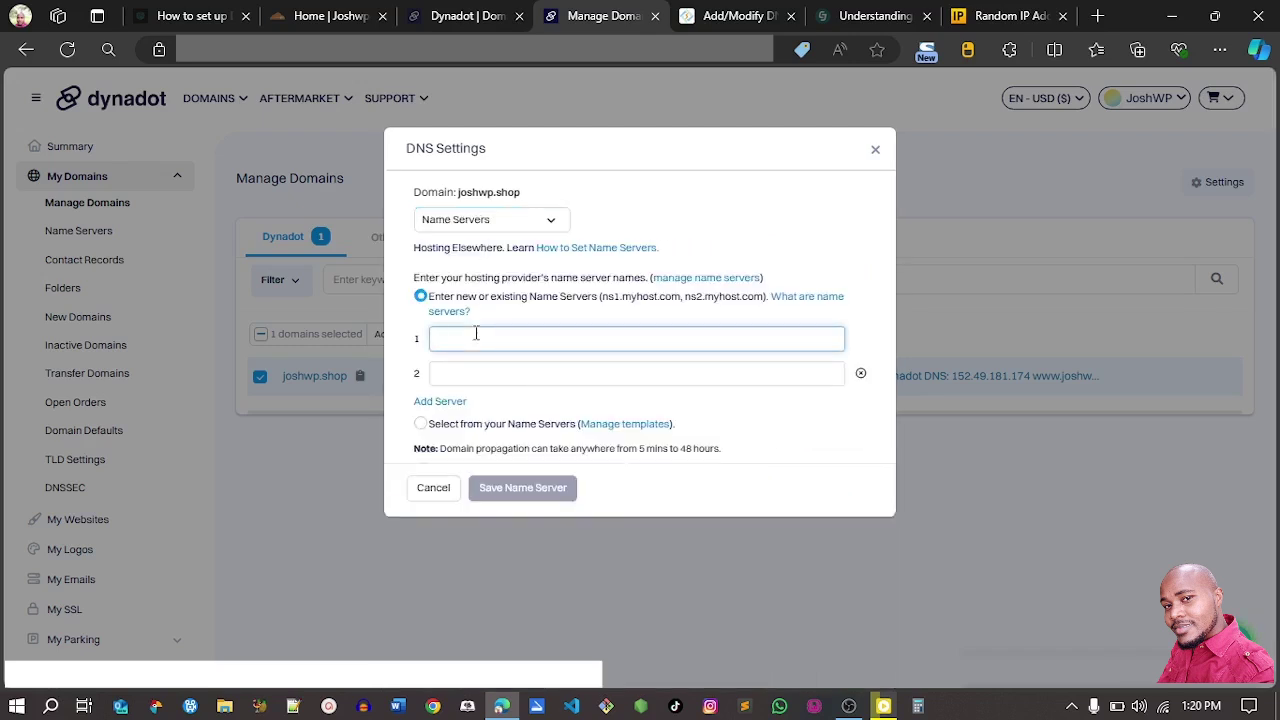
click(735, 16)
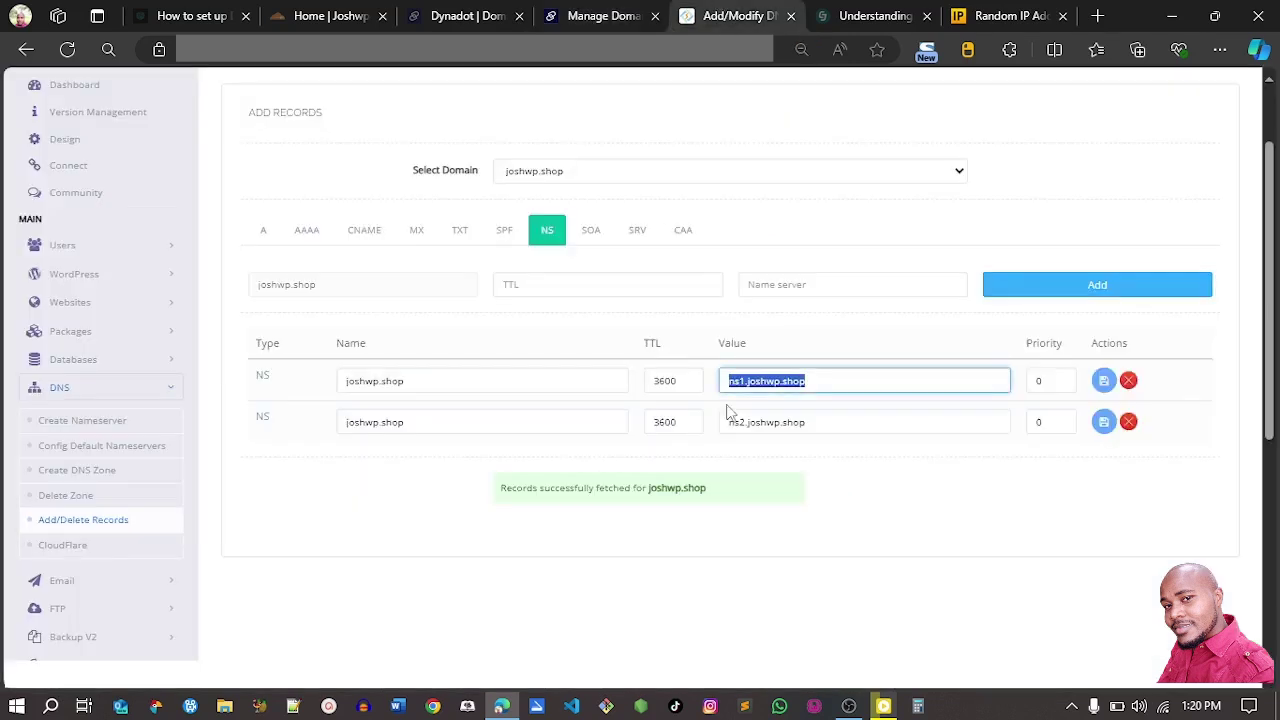
click(792, 381)
drag(808, 379, 735, 379)
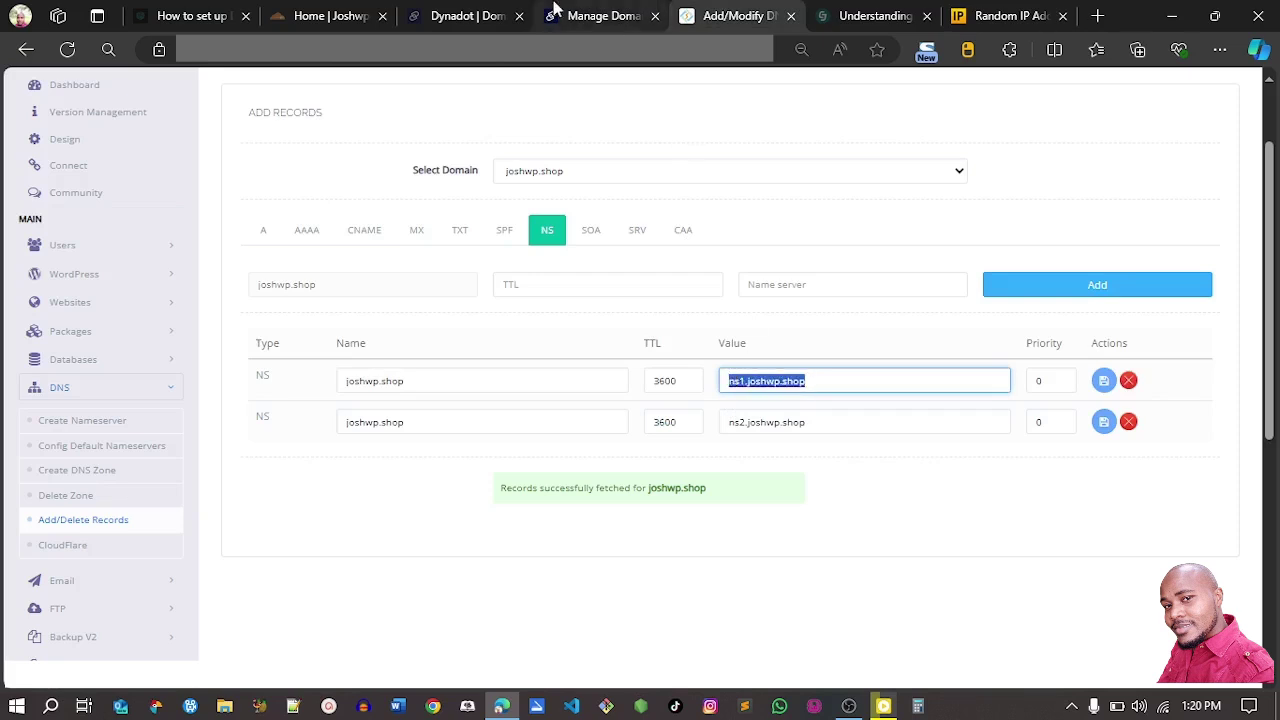
key(ctrl+shift+Tab)
text(ns1.joshwp.shop)
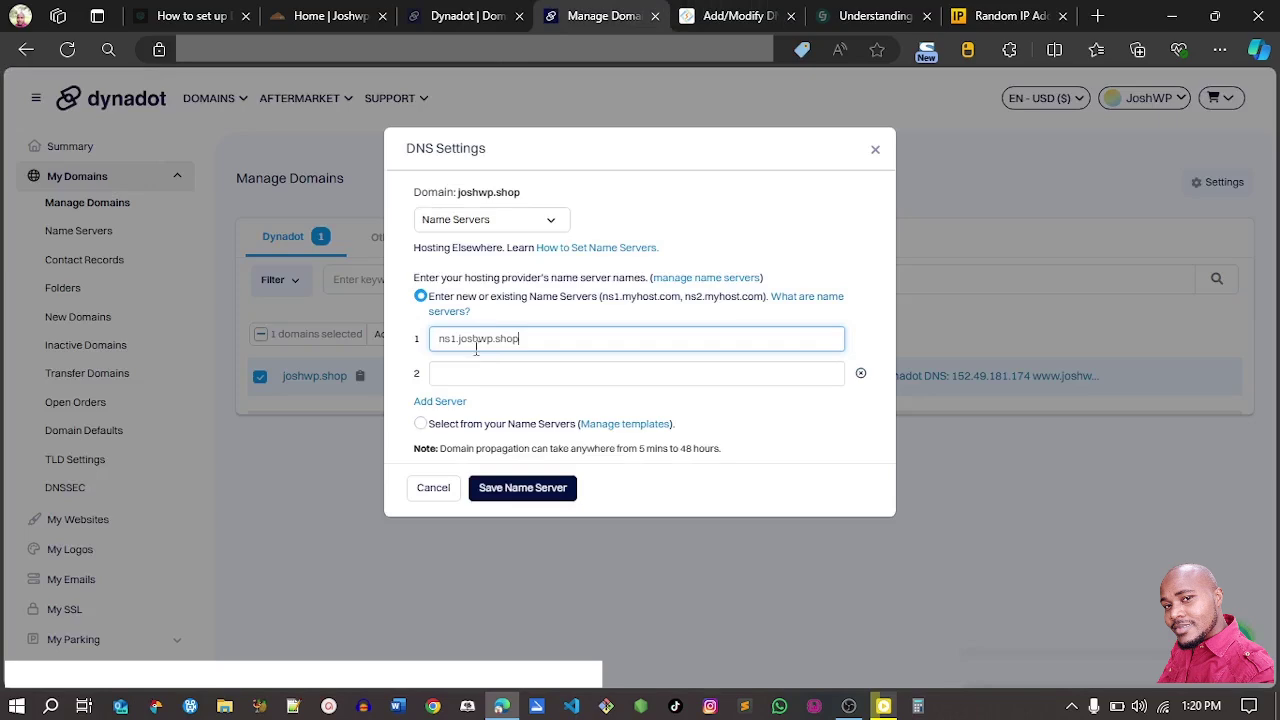
Enter ns2.joshwp.shop as the second name server, save, and return to CyberPanel's NS records.
key(ctrl+Tab)
drag(810, 421, 726, 425)
key(ctrl+c)
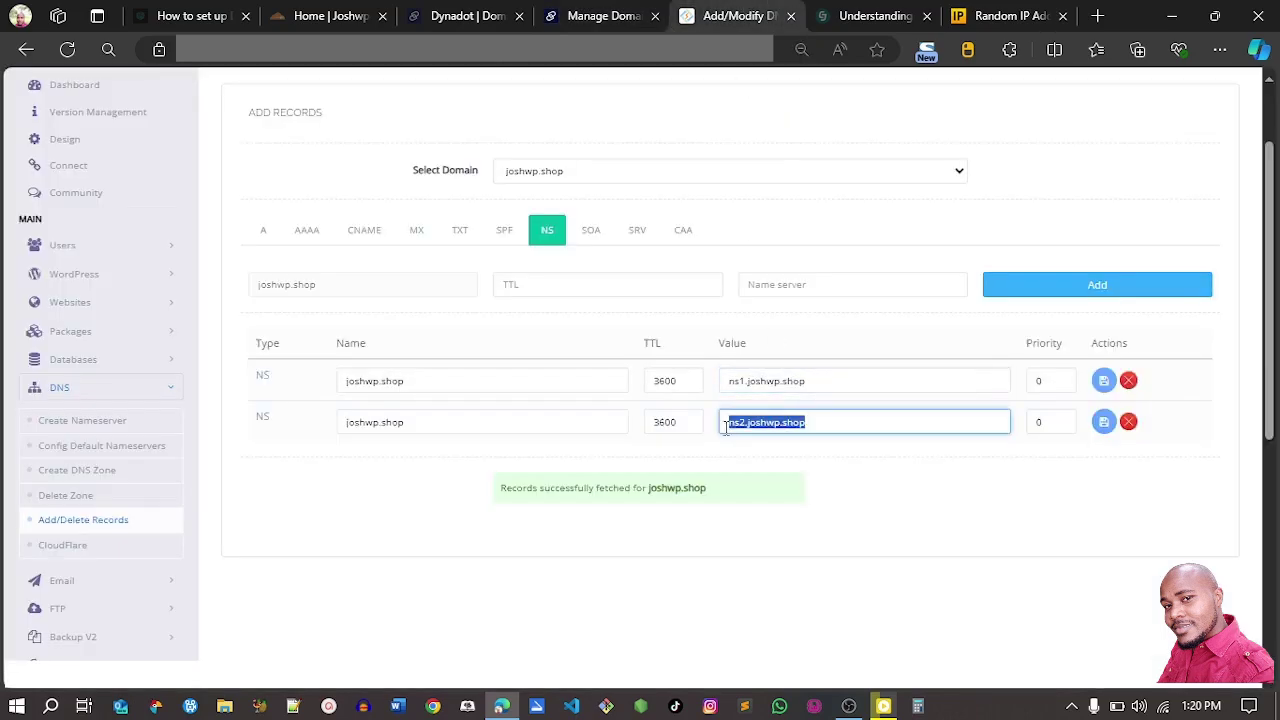
click(600, 14)
click(532, 376)
key(ctrl+v)
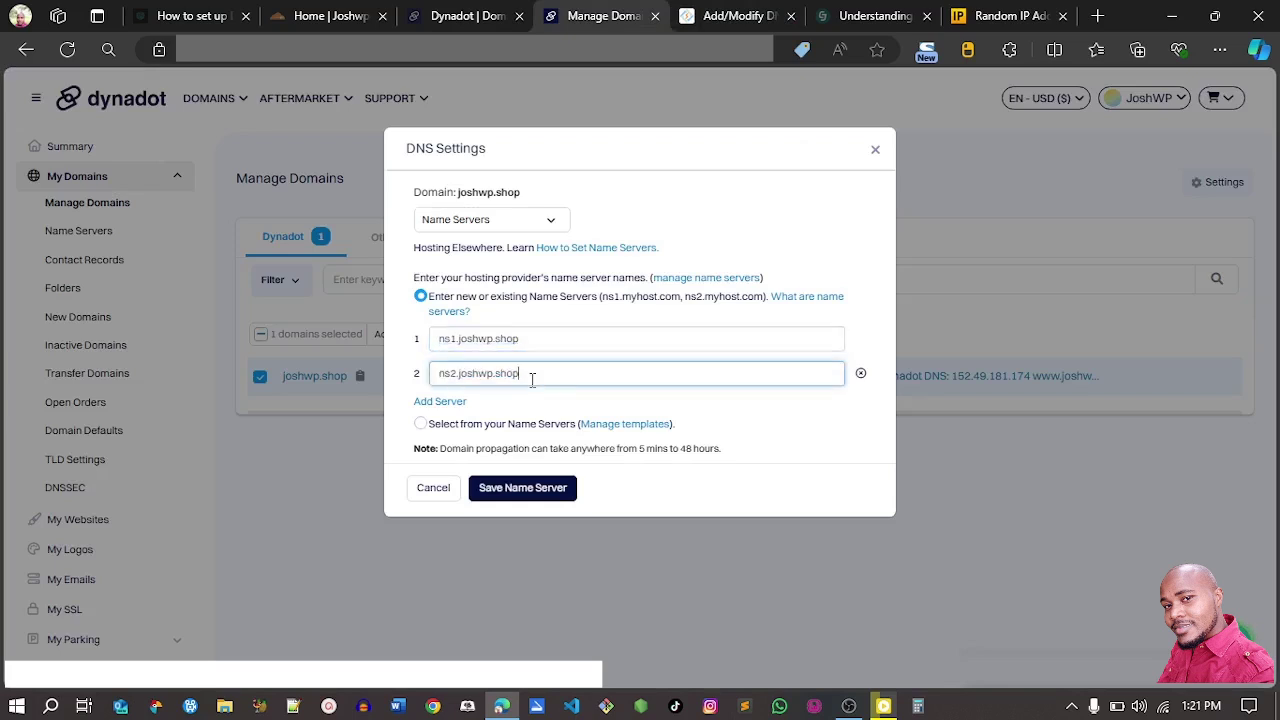
click(514, 489)
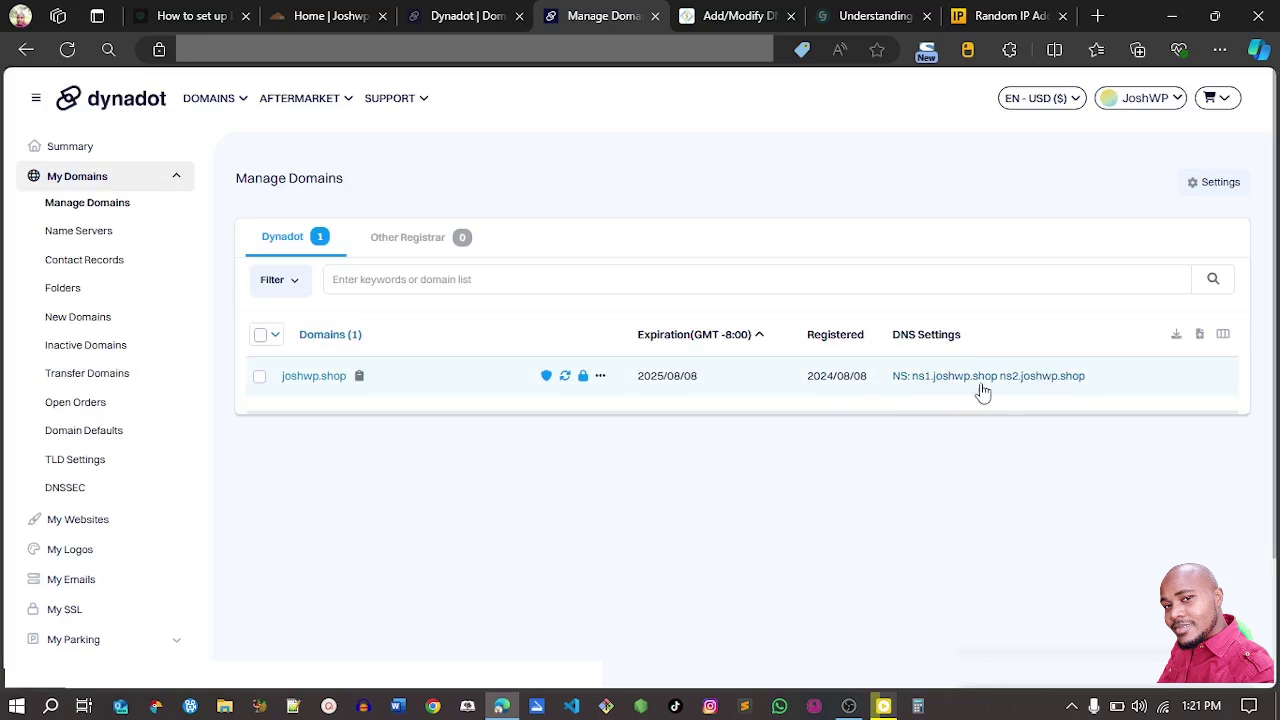
click(729, 14)
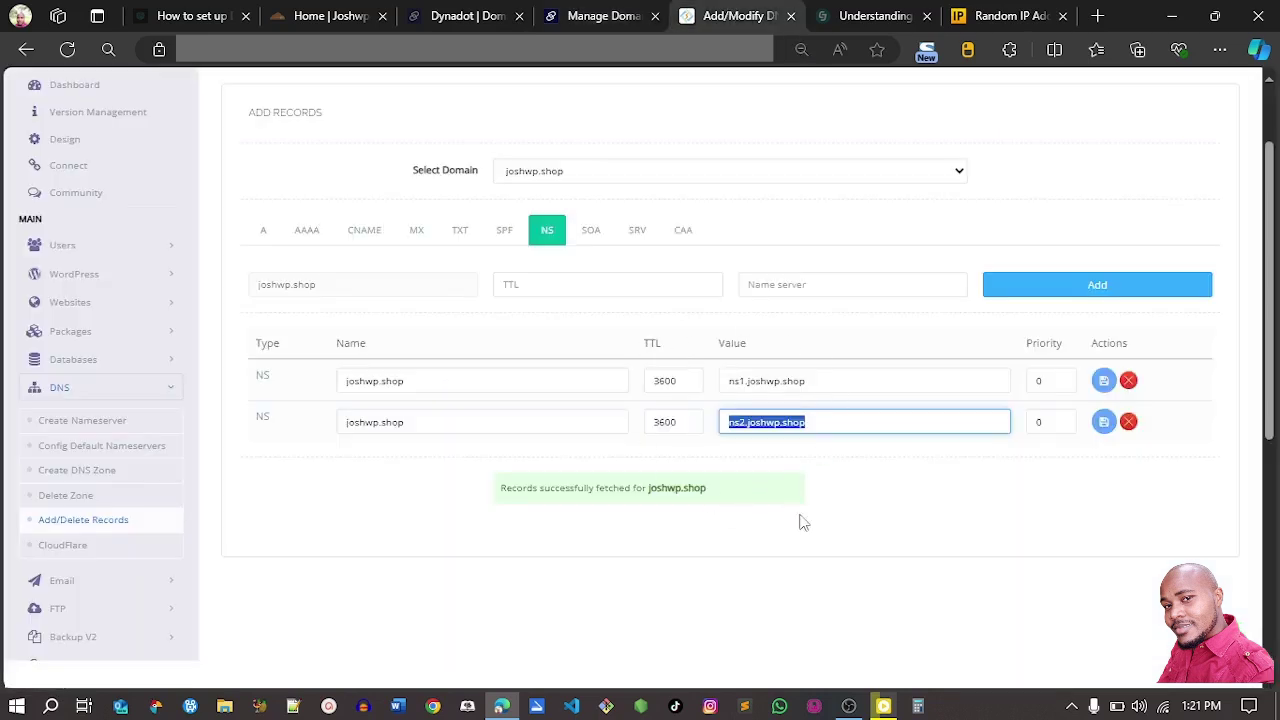